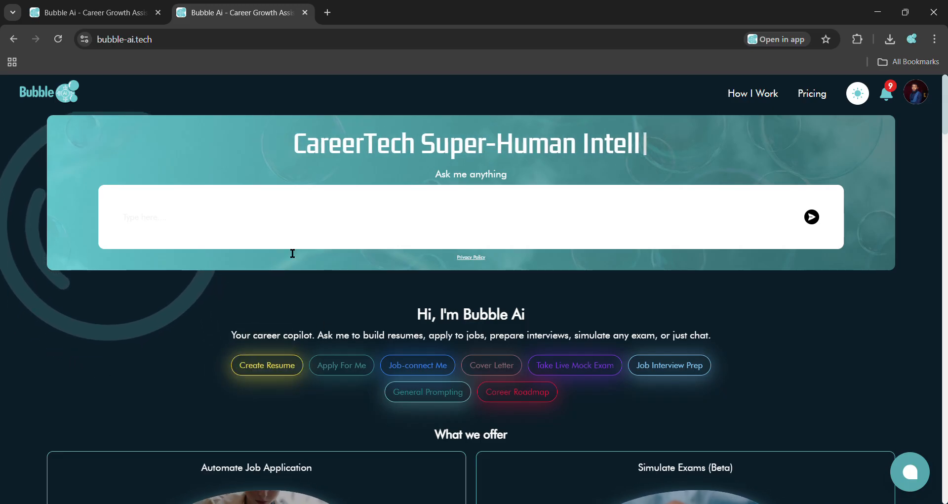
Step: Open the Create Resume tool from the site's home page
left_click_drag(163, 43, 83, 45)
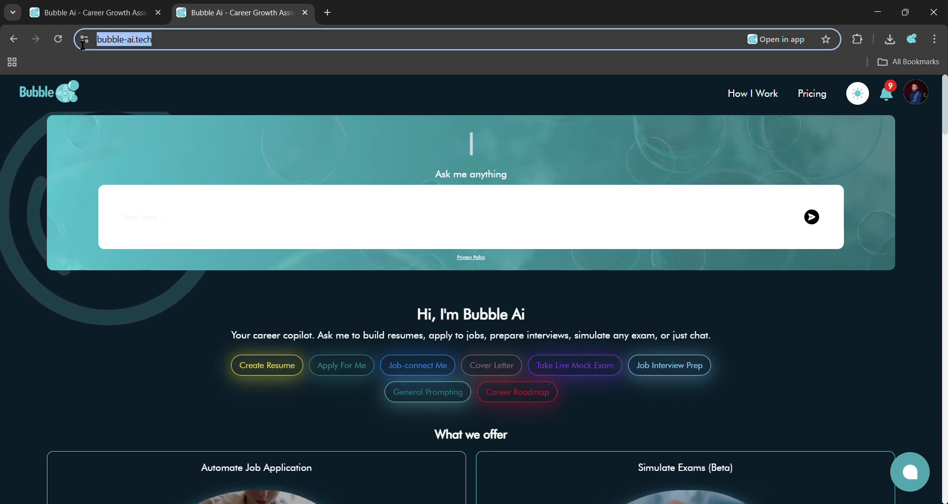
left_click(212, 158)
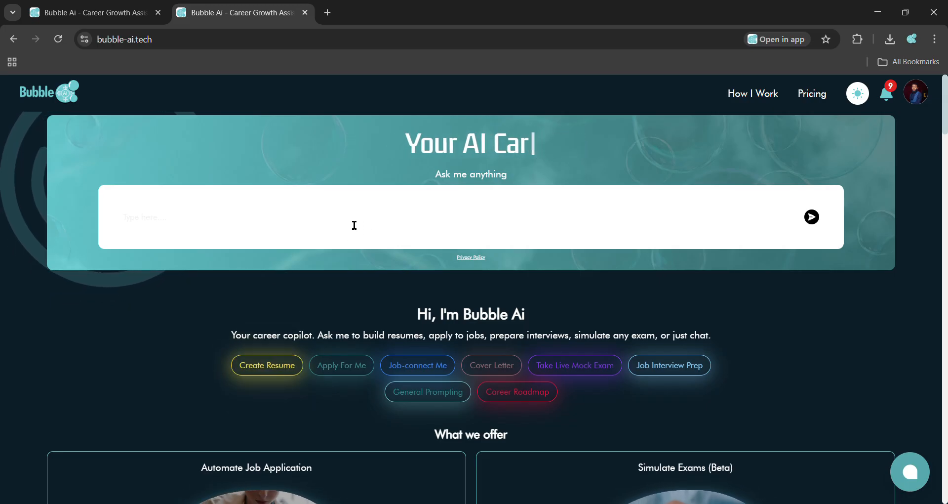
left_click(266, 368)
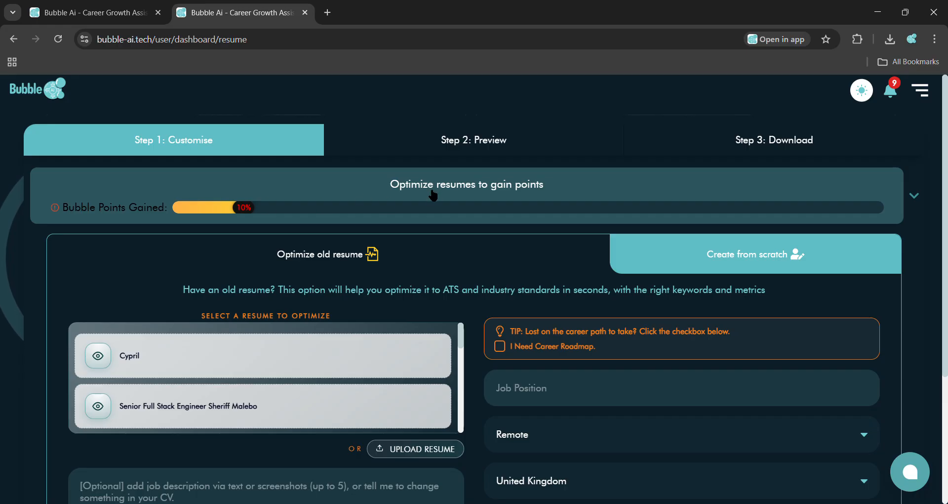
Step: Expand and collapse the Bubble Points information panel
left_click(472, 188)
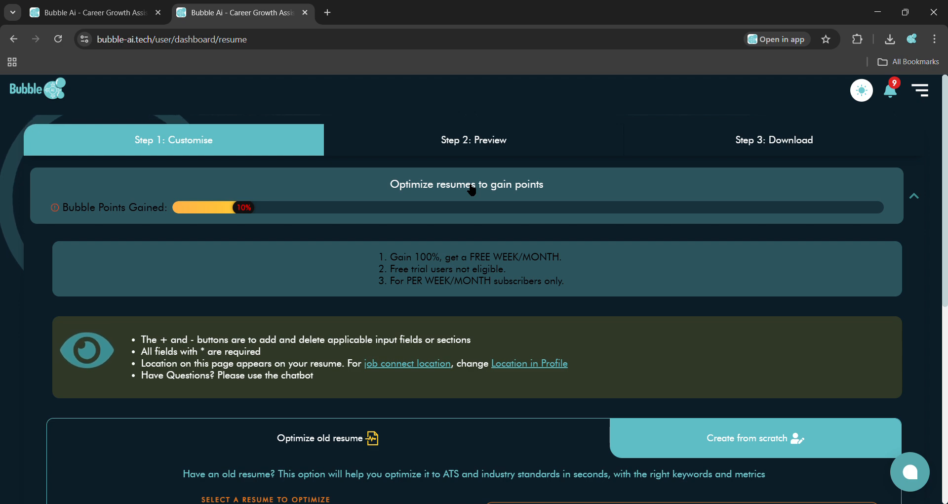
left_click(472, 188)
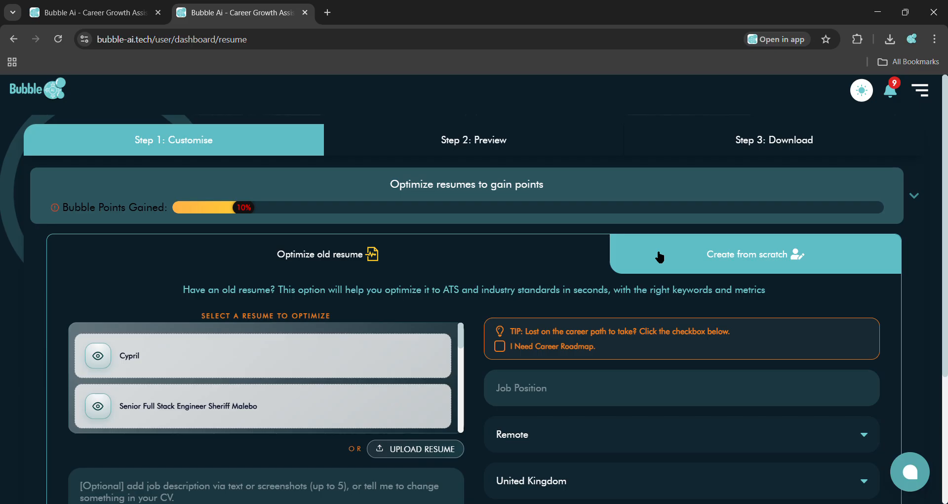
Step: Examine the Create from scratch form, then return to the Optimize old resume option
left_click(700, 260)
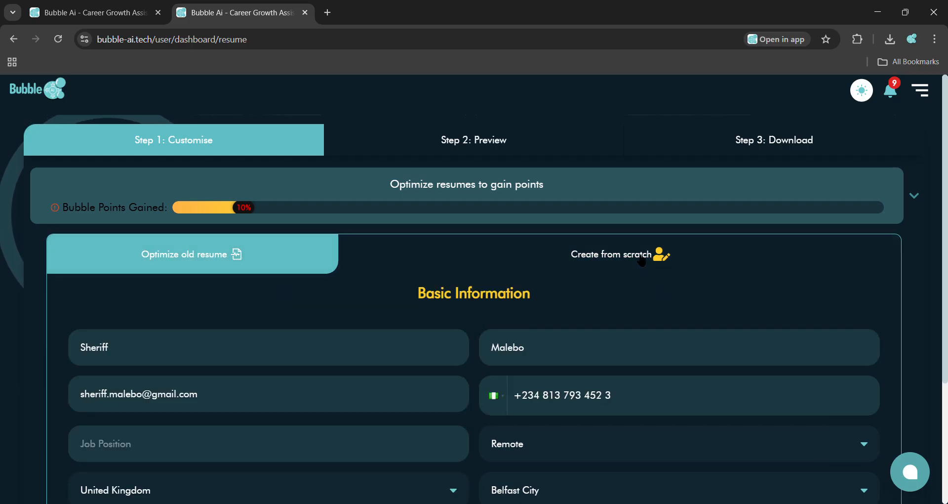
scroll(608, 289, "down", 1)
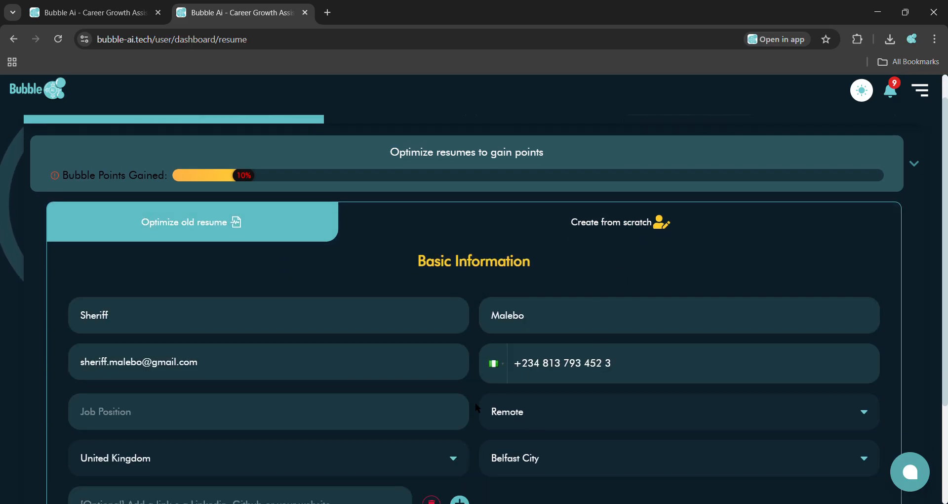
scroll(477, 408, "down", 3)
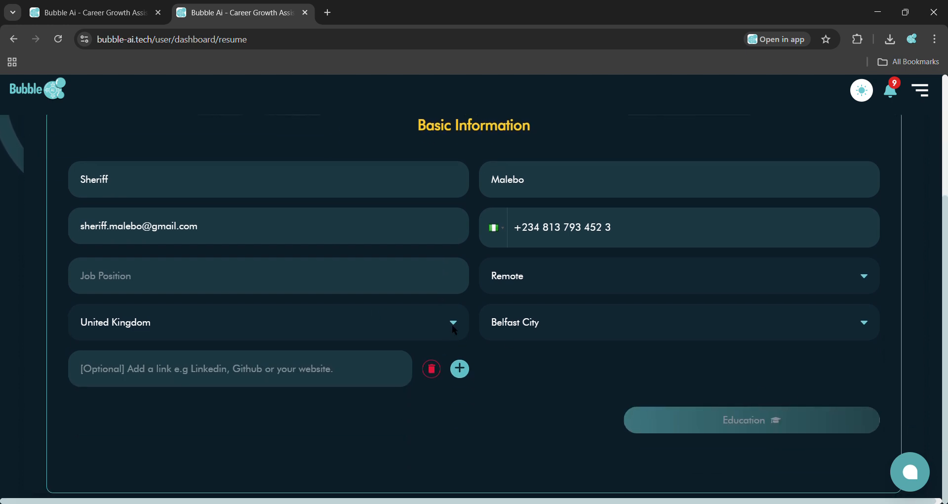
scroll(586, 349, "up", 3)
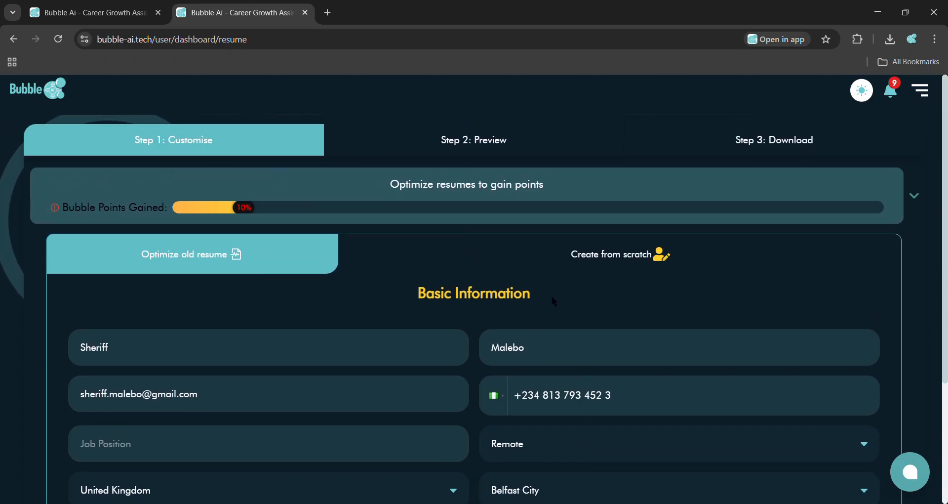
scroll(552, 297, "down", 2)
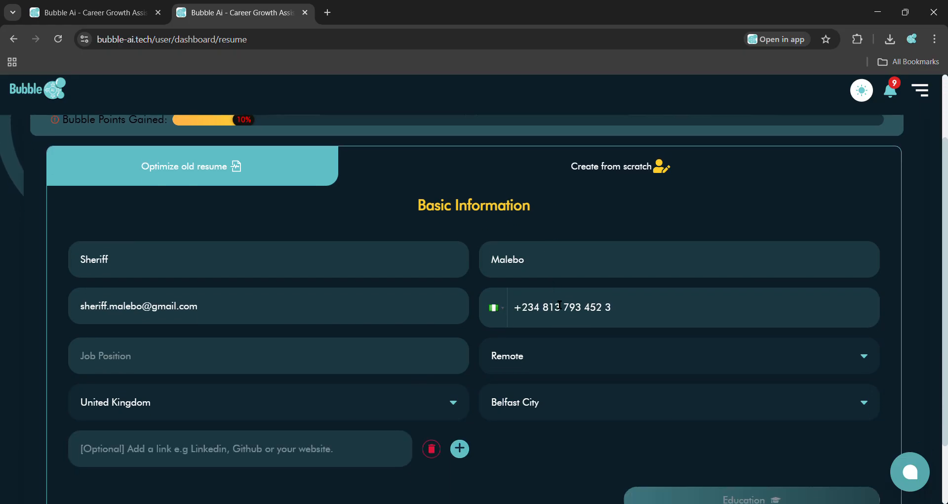
scroll(534, 309, "up", 2)
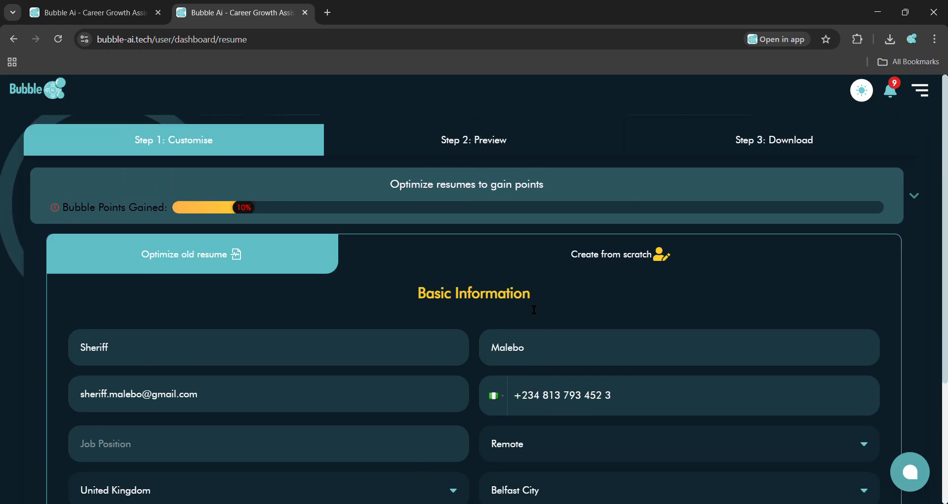
left_click(272, 255)
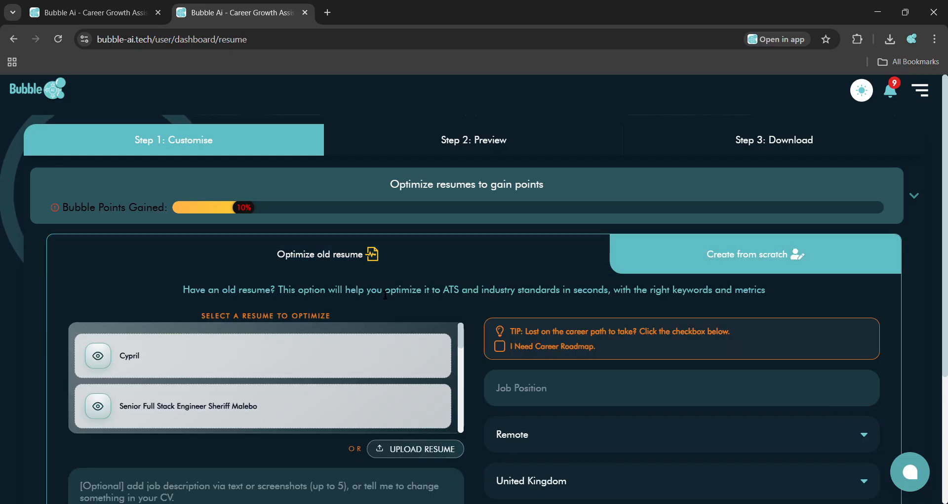
Step: Select the Senior Full Stack Engineer resume as the resume to optimize
scroll(385, 295, "down", 1)
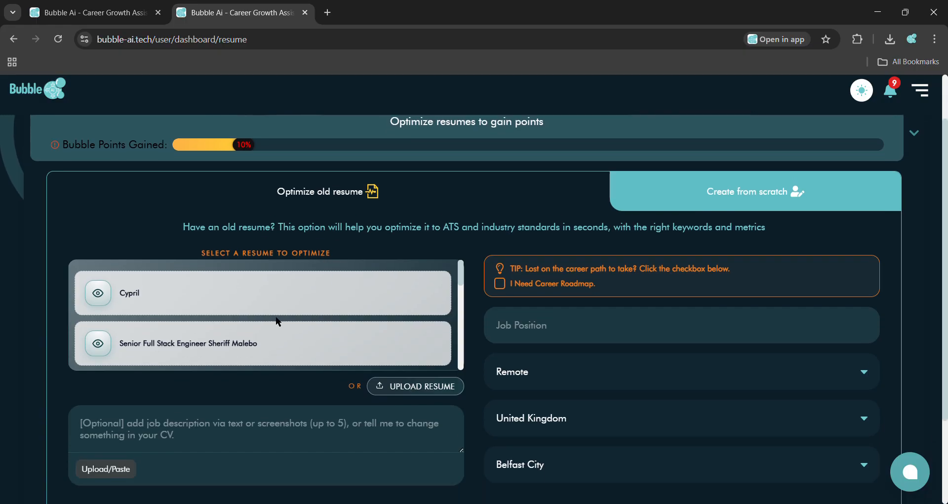
scroll(275, 321, "down", 5)
scroll(388, 299, "down", 1)
scroll(389, 299, "up", 5)
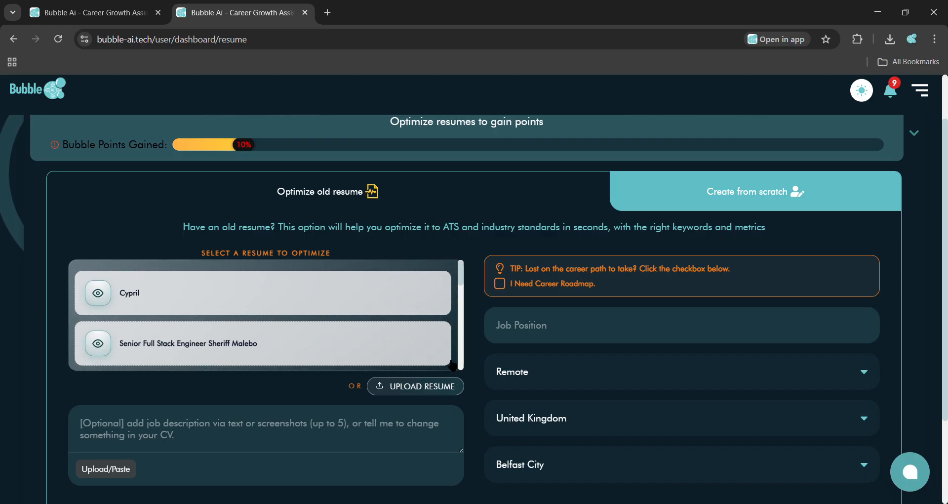
scroll(297, 370, "down", 2)
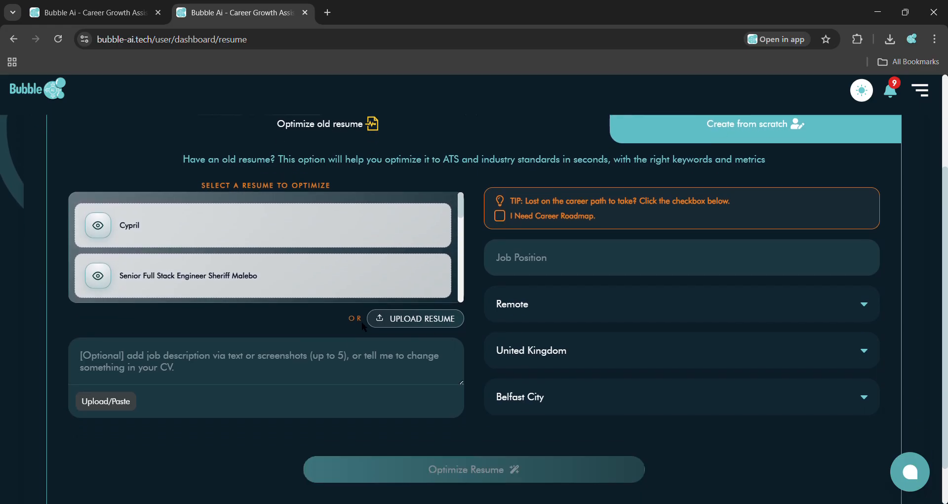
scroll(303, 262, "up", 3)
scroll(300, 265, "down", 2)
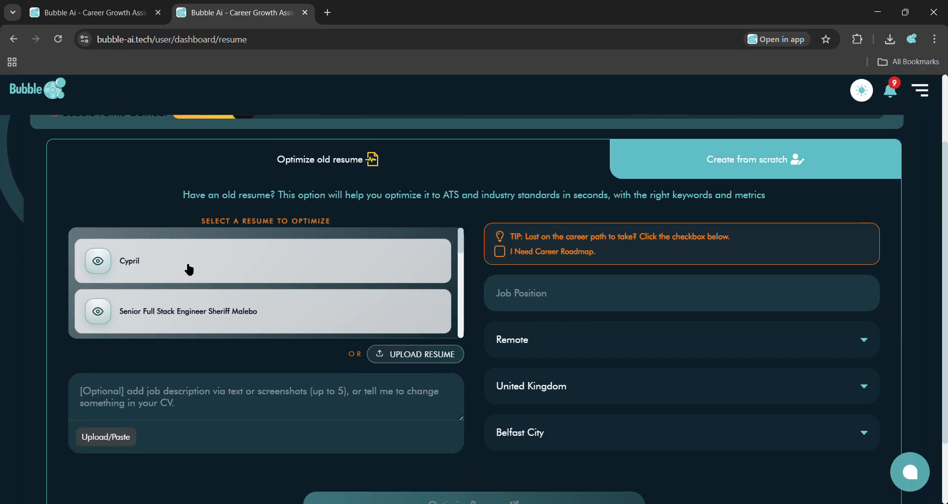
left_click(221, 308)
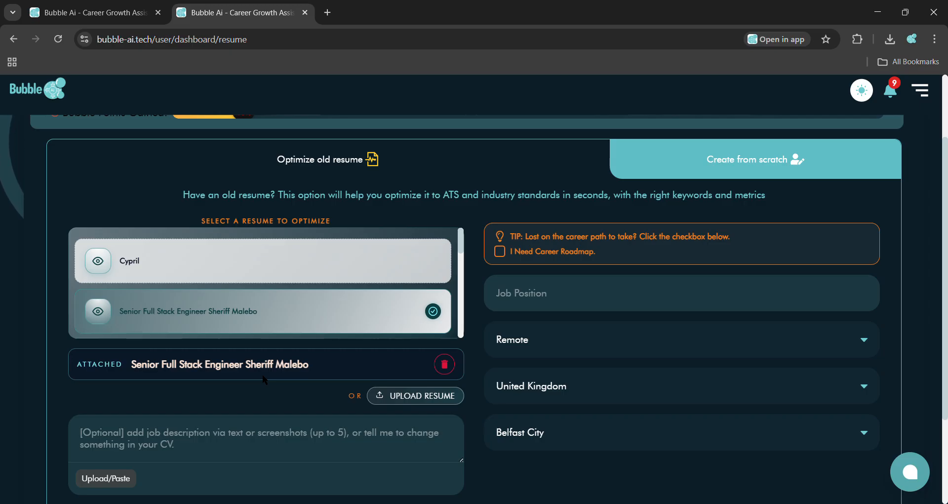
Step: Write an instruction in the optional job description box to change the resume's name and phone number to new values
scroll(264, 380, "down", 1)
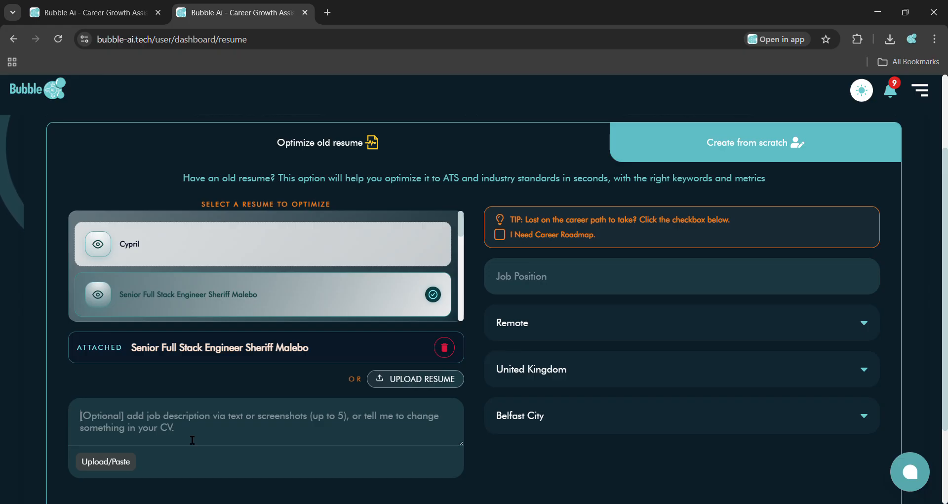
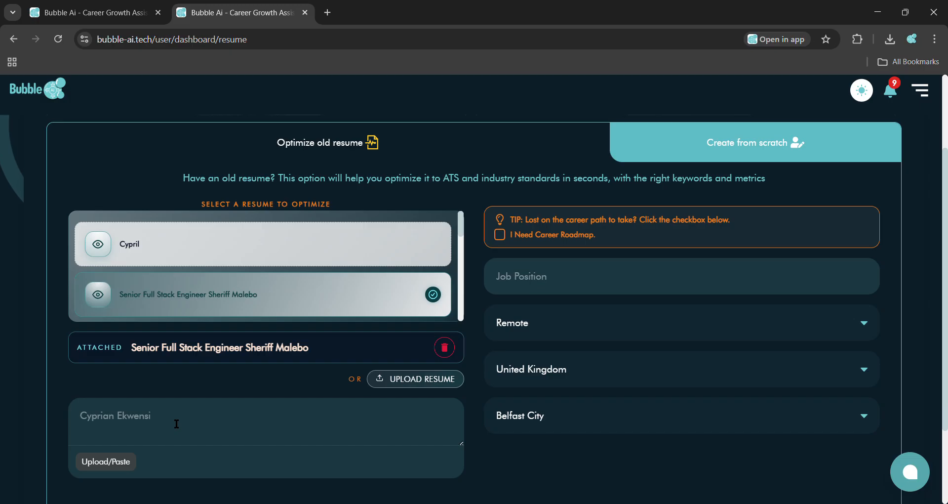
left_click(85, 420)
type("Change r")
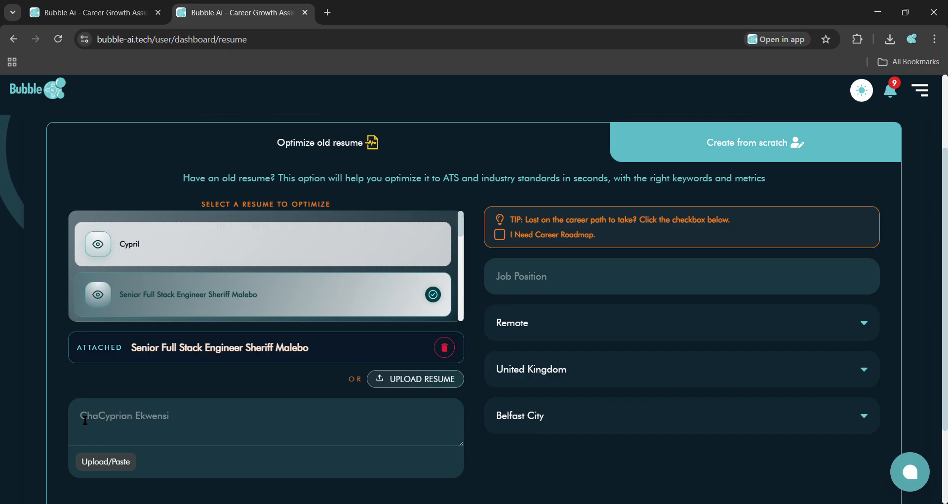
type("esume name to ")
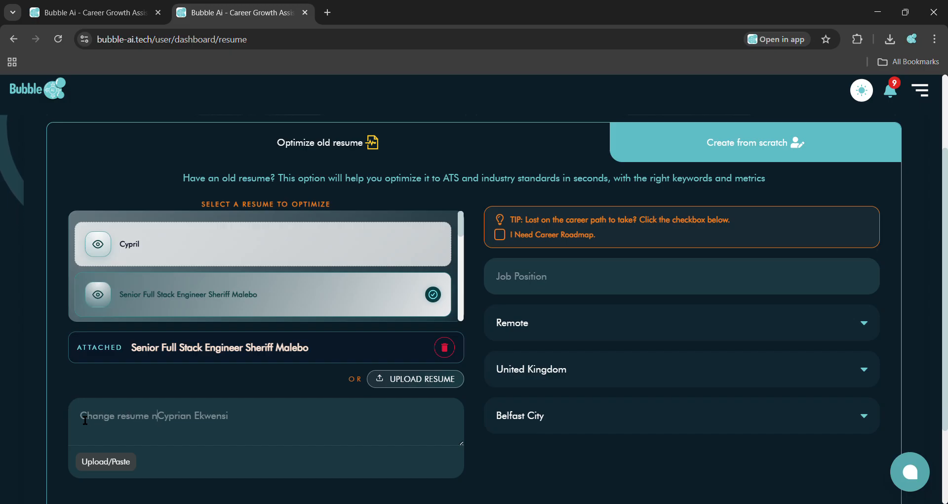
type("Cypri")
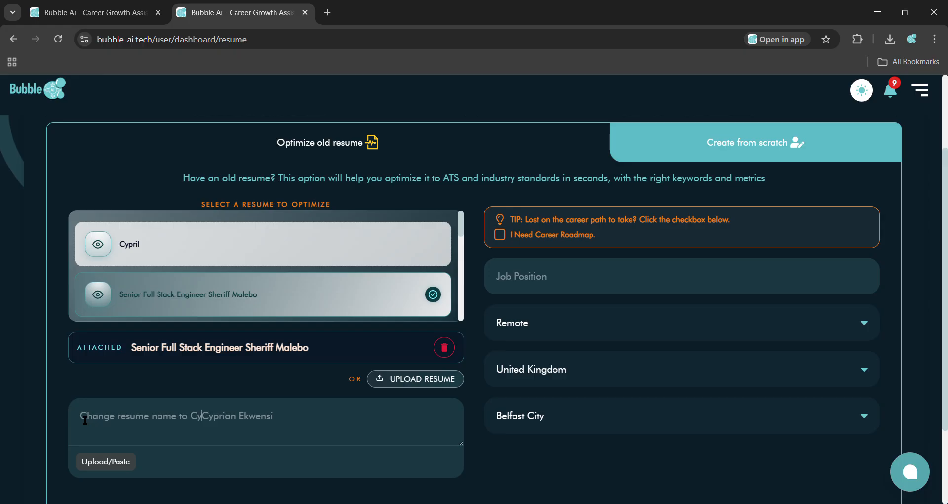
key("BackSpace")
key("BackSpace")
key("BackSpace")
key("BackSpace")
key("BackSpace")
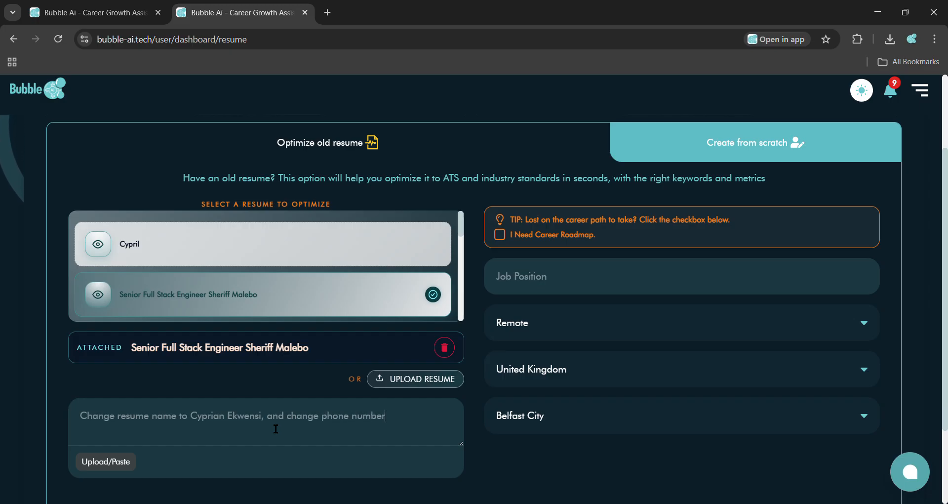
type("to")
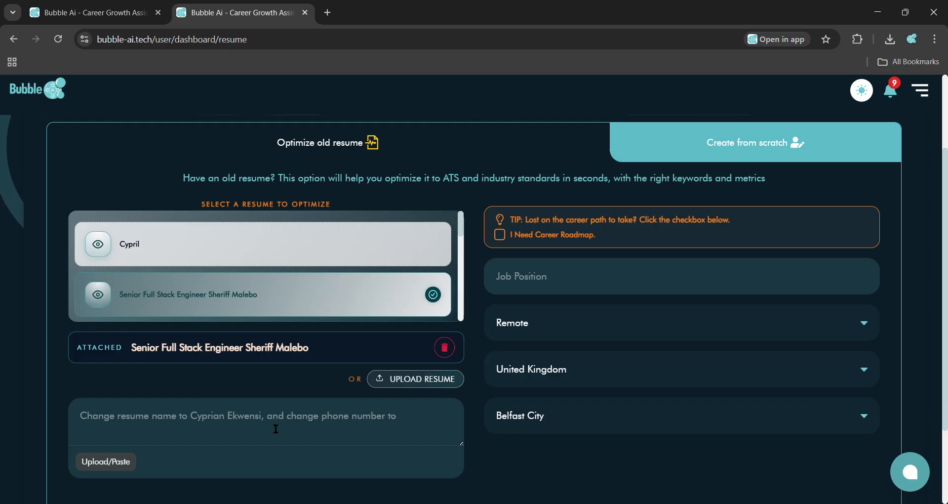
type("44111111111111")
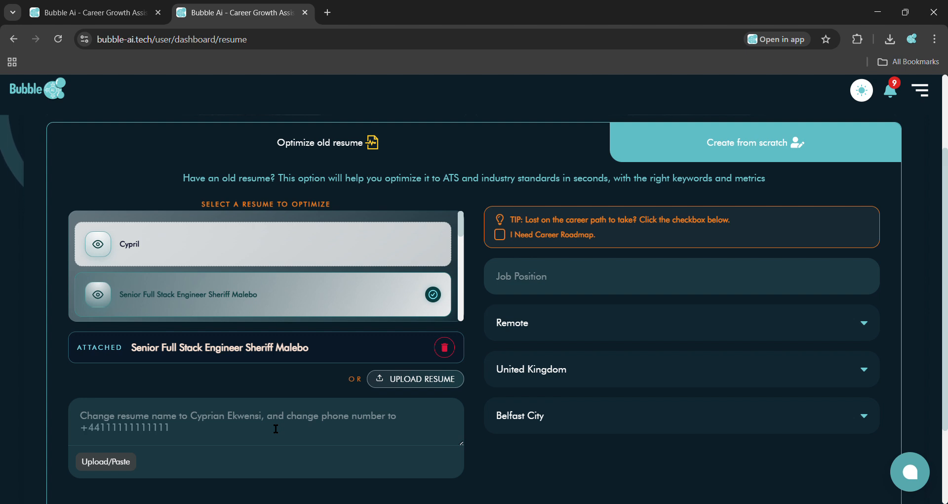
type(" and e")
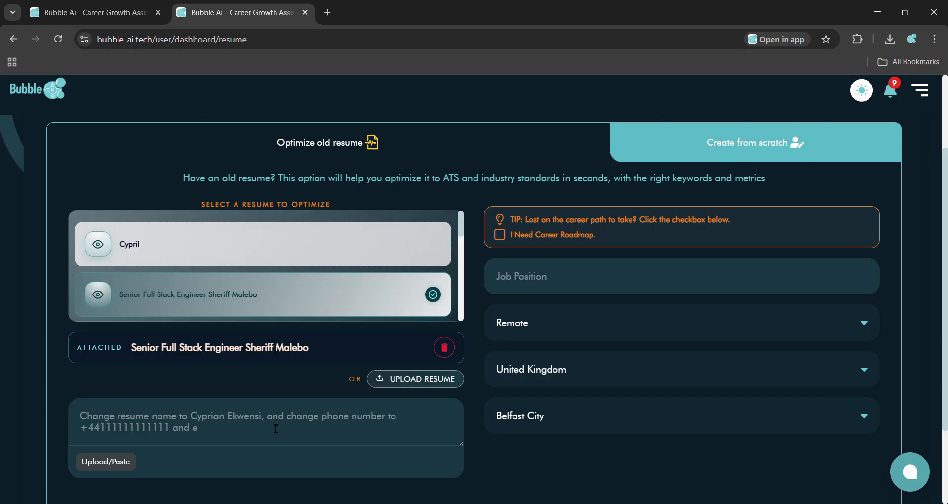
type("mail add")
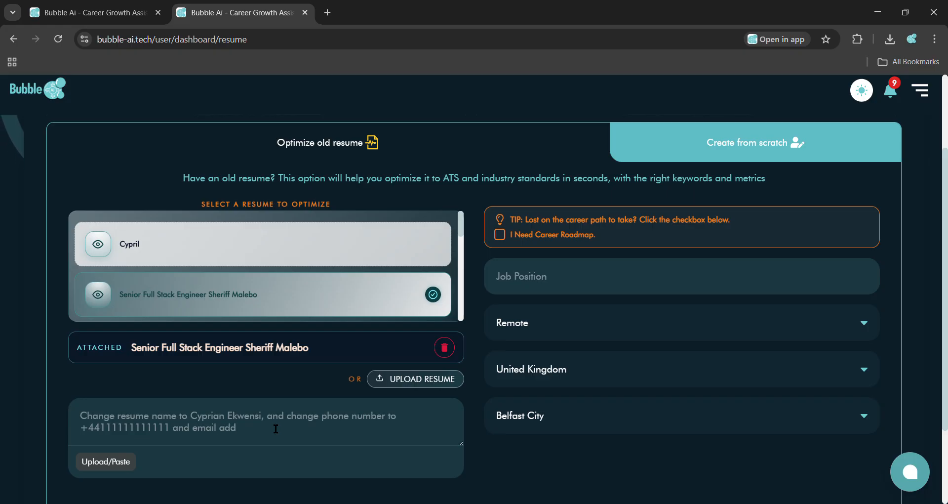
type("ress to")
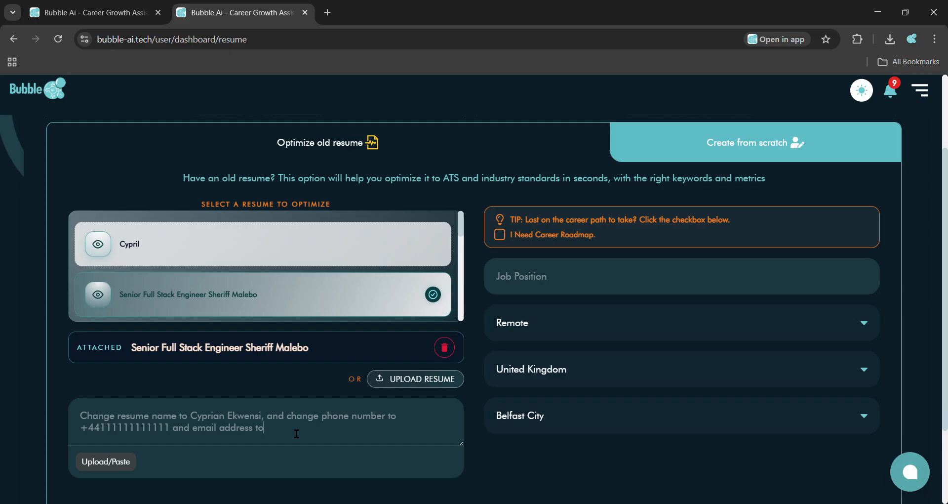
type(" she")
Step: Extend the instruction to also change the email address to the new contact e-mail
key("BackSpace")
key("BackSpace")
key("BackSpace")
type("cr")
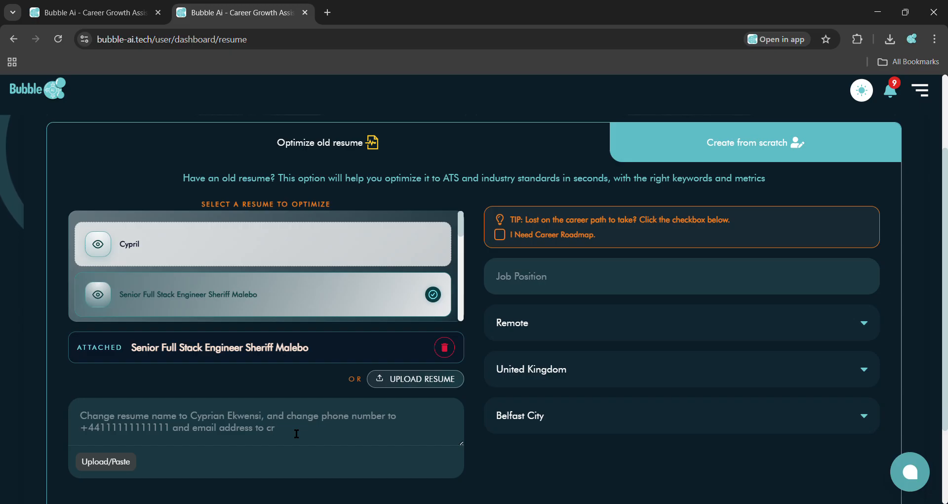
key("BackSpace")
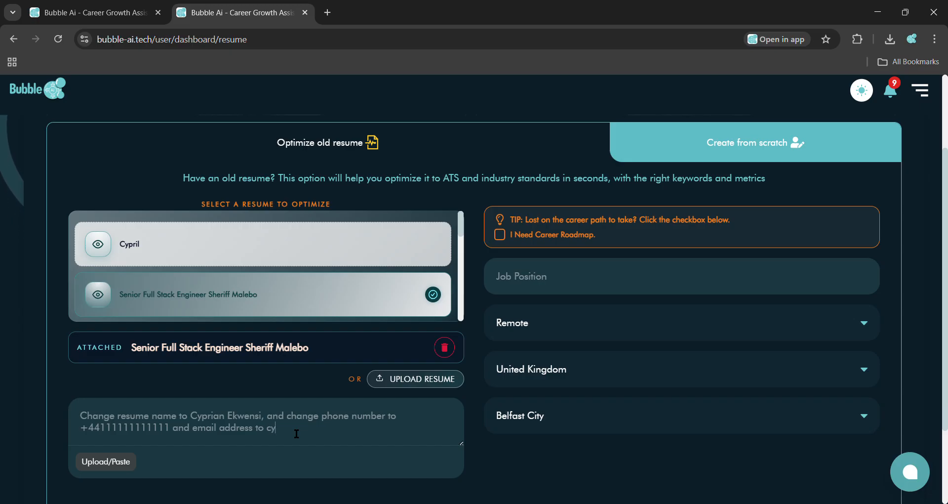
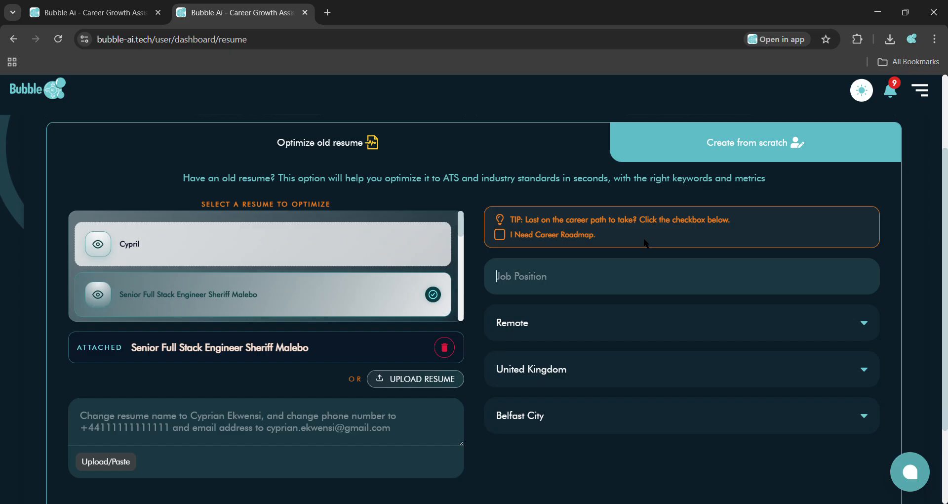
Step: Enter Sales Rep as the job position and start optimizing the selected resume
scroll(646, 243, "down", 1)
scroll(646, 243, "down", 1)
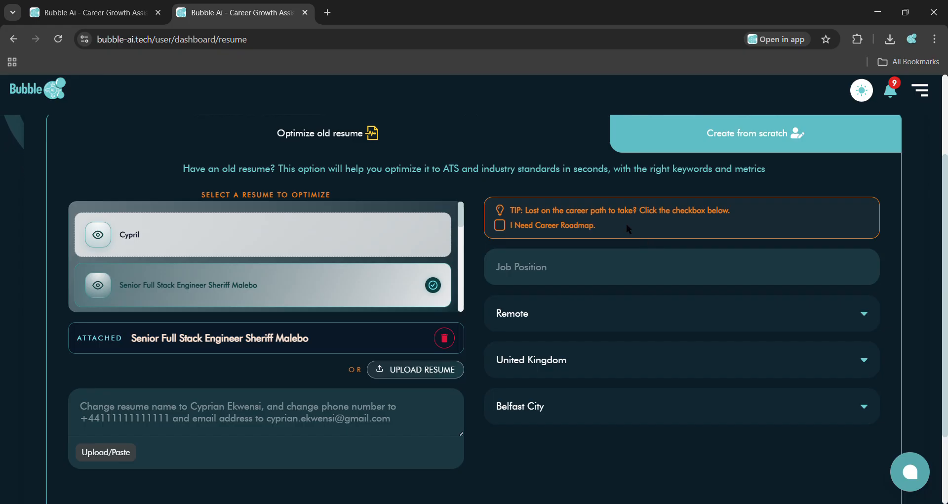
left_click(626, 224)
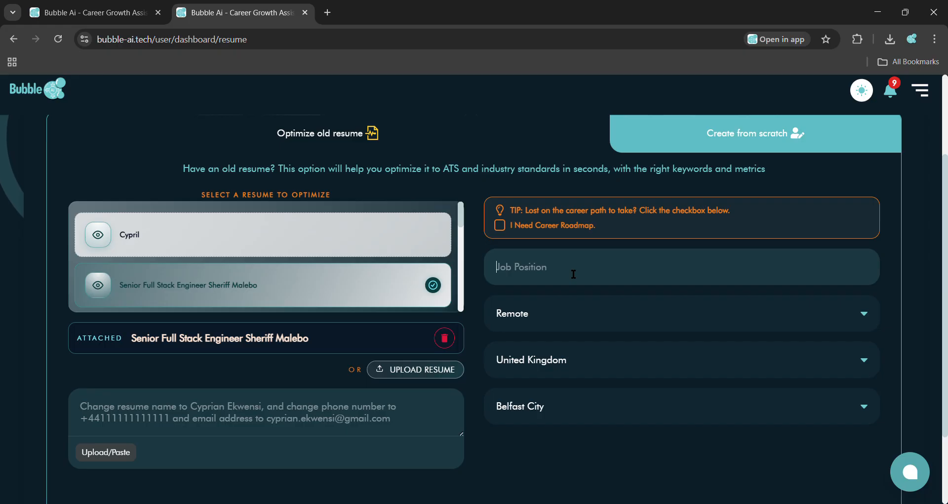
type("Sales Re")
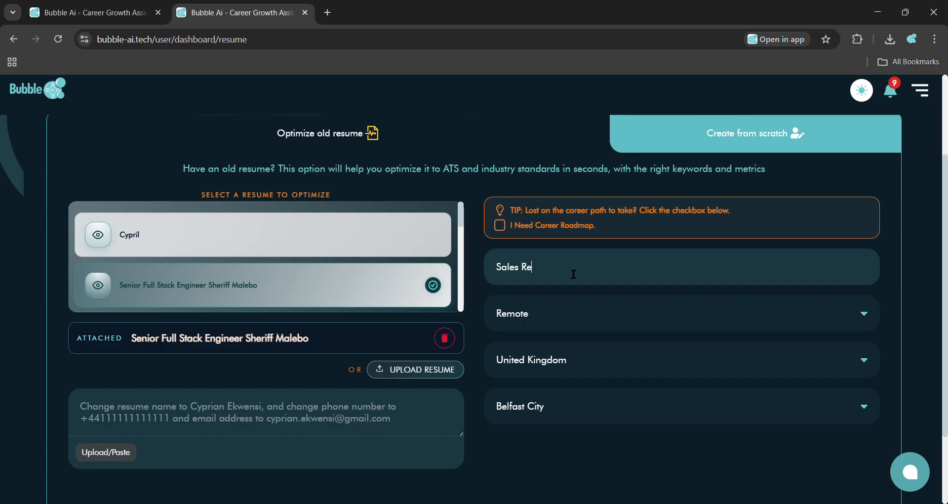
type("p")
scroll(590, 450, "down", 2)
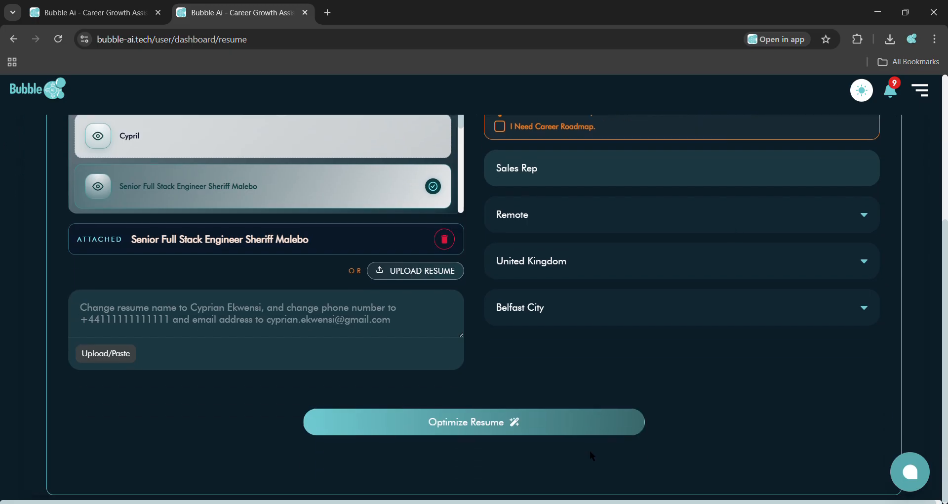
left_click(490, 426)
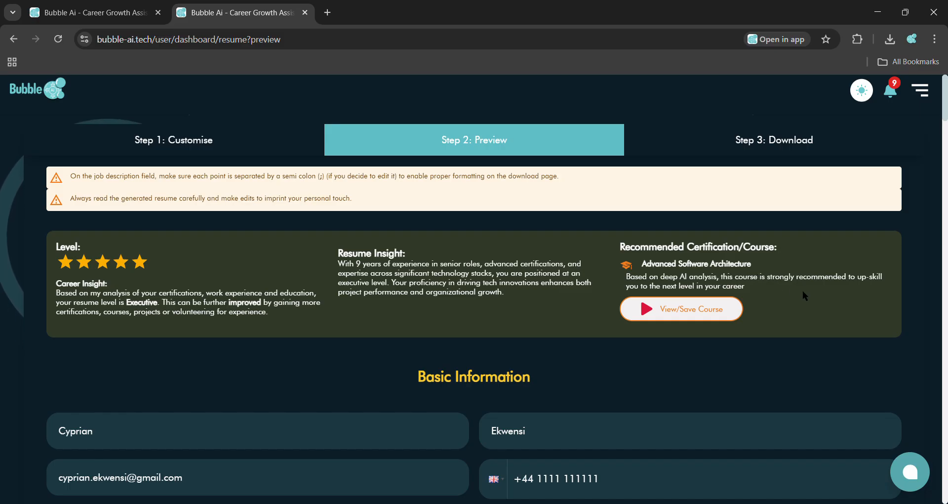
Step: Open the recommended Advanced Software Architecture course, browse its videos and options, then close it
scroll(803, 291, "down", 1)
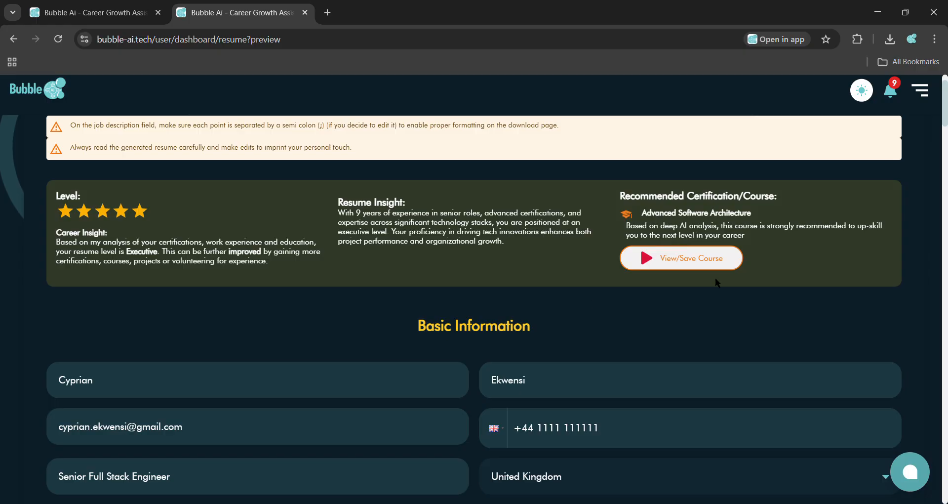
left_click(685, 256)
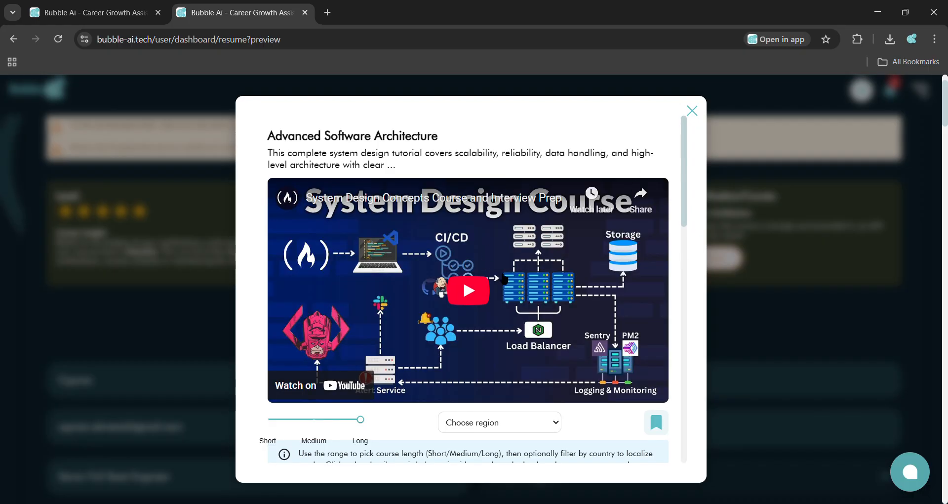
scroll(529, 154, "down", 1)
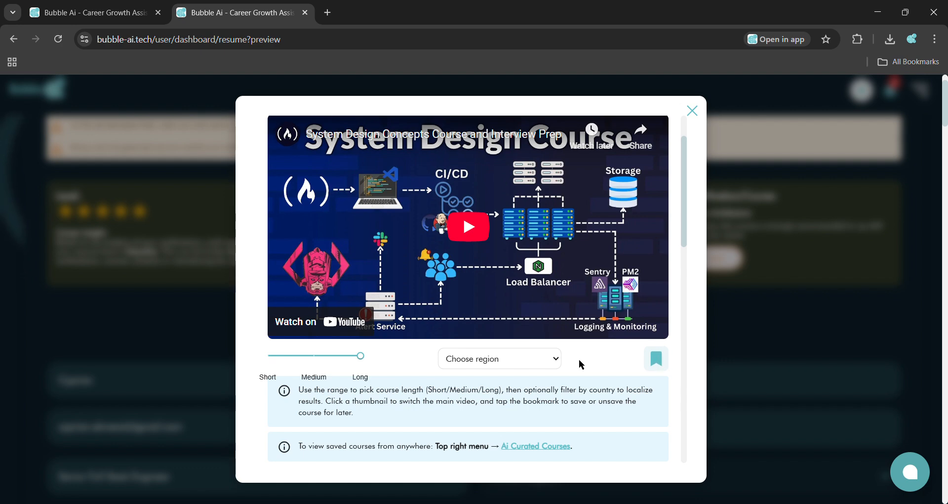
scroll(581, 365, "down", 2)
scroll(496, 286, "up", 3)
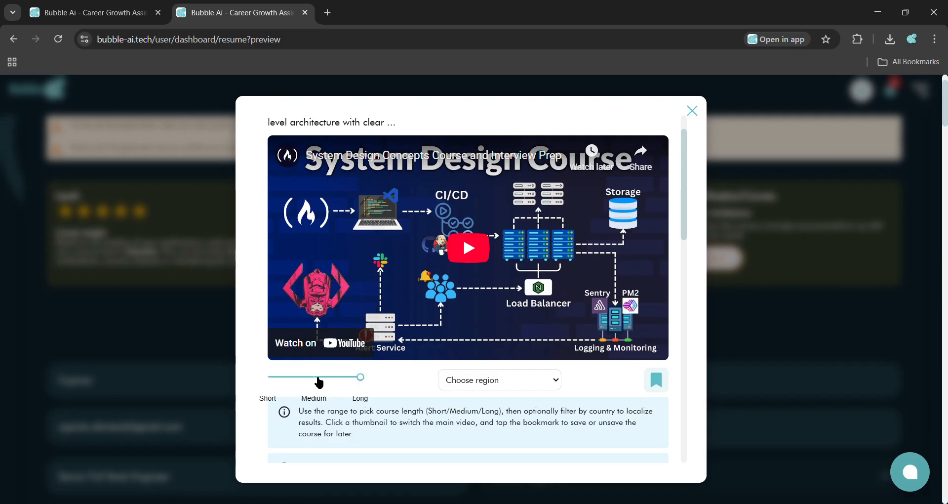
scroll(405, 379, "down", 1)
scroll(405, 380, "down", 2)
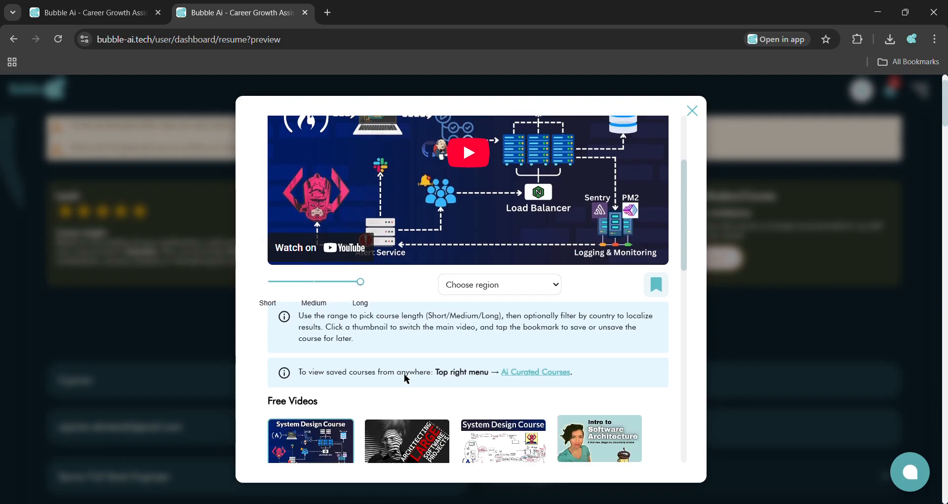
scroll(402, 379, "down", 2)
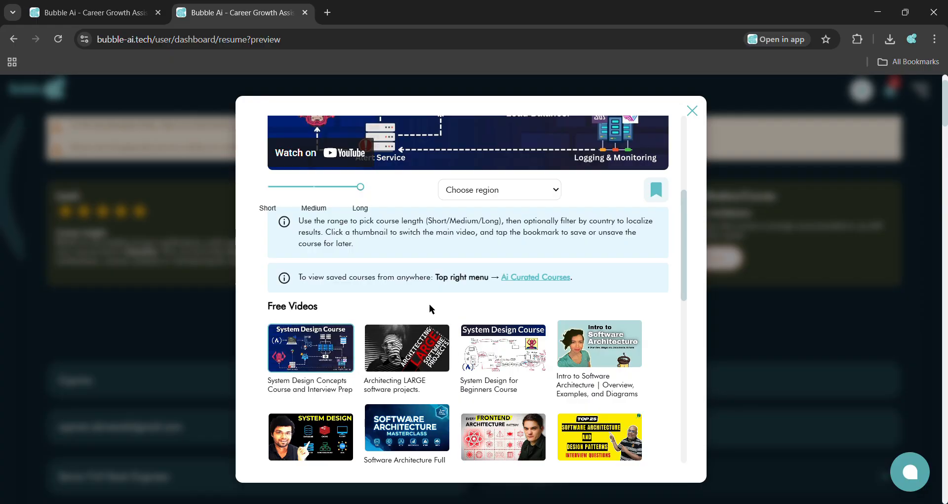
scroll(429, 309, "up", 2)
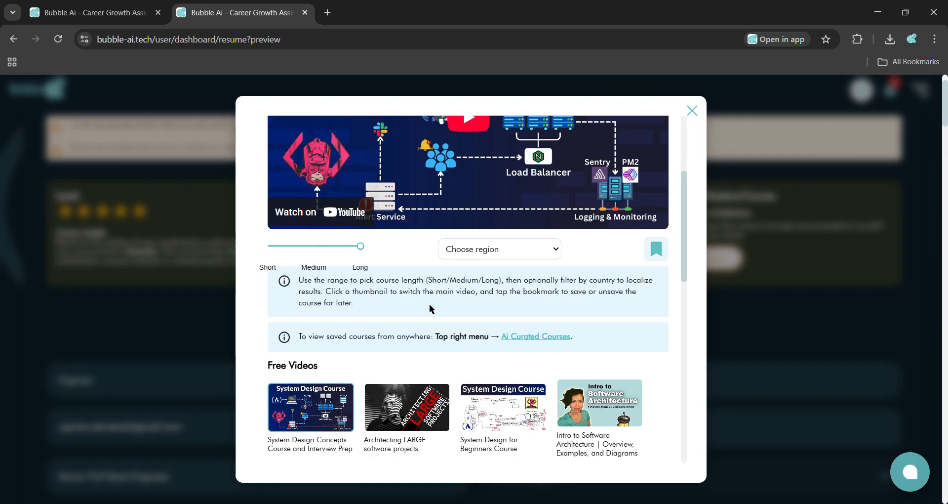
scroll(430, 309, "up", 4)
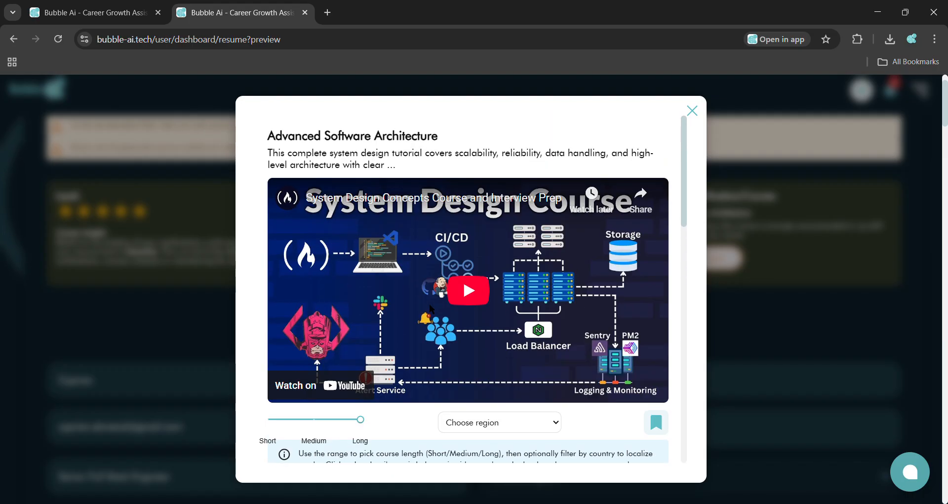
left_click(696, 112)
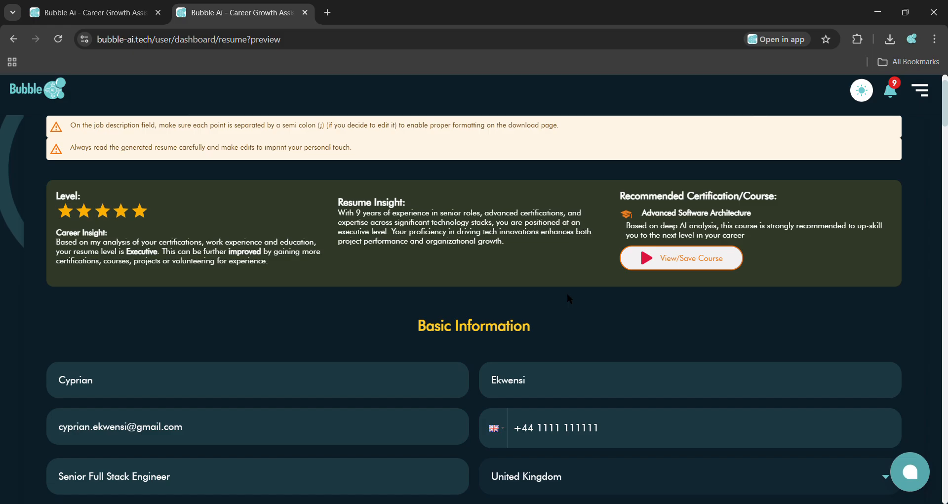
Step: Review the generated basic information, phone number and professional summary of the optimized resume
scroll(567, 293, "down", 2)
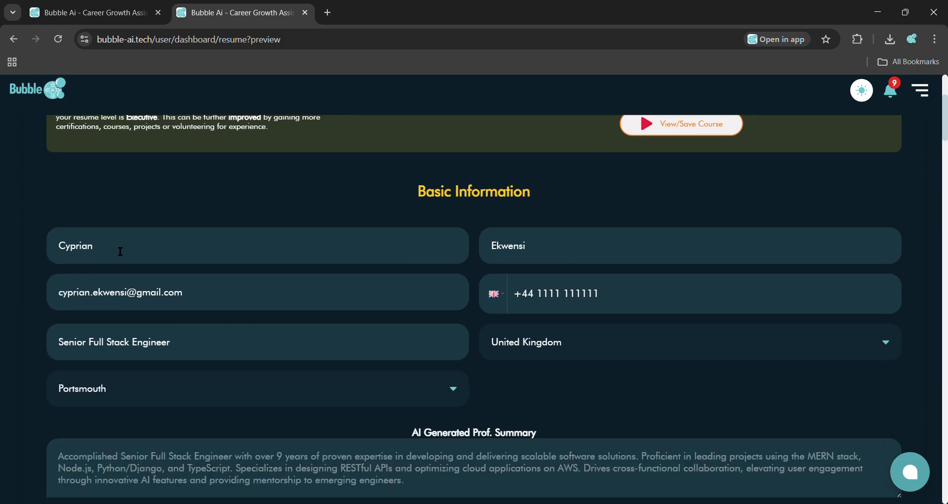
left_click(214, 301)
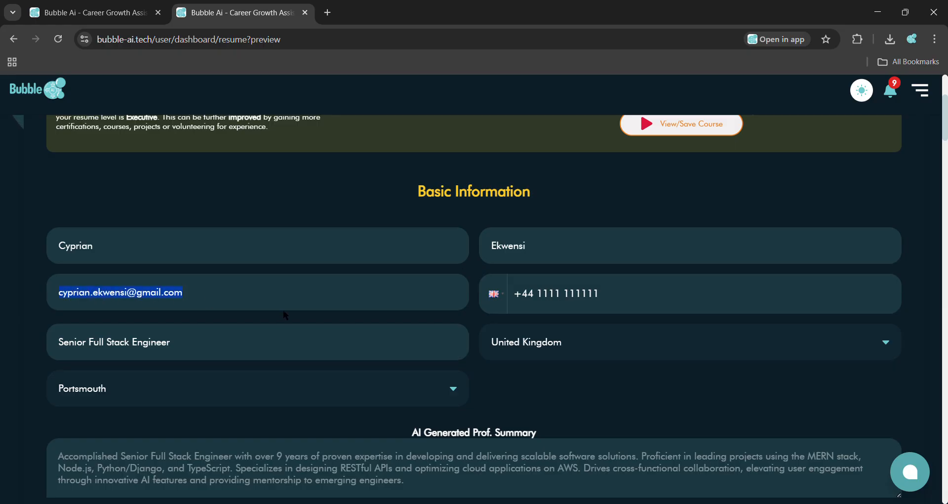
left_click_drag(601, 295, 518, 298)
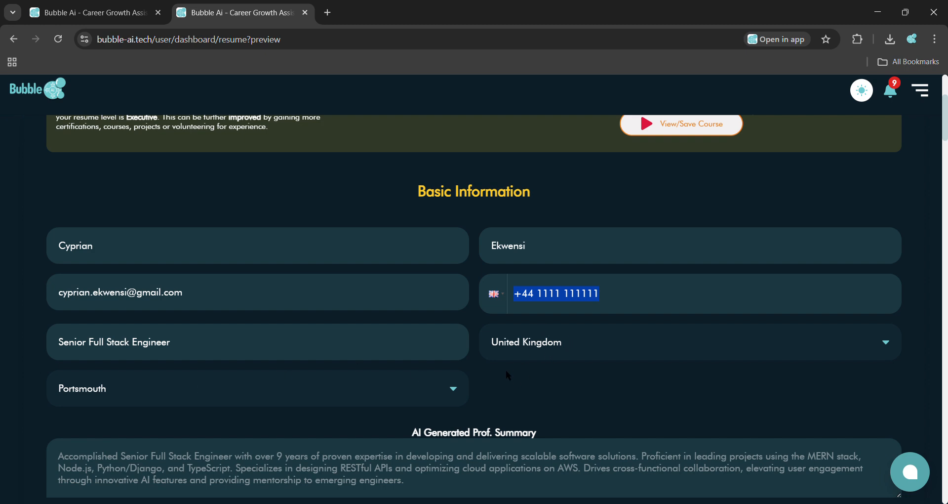
scroll(507, 370, "down", 2)
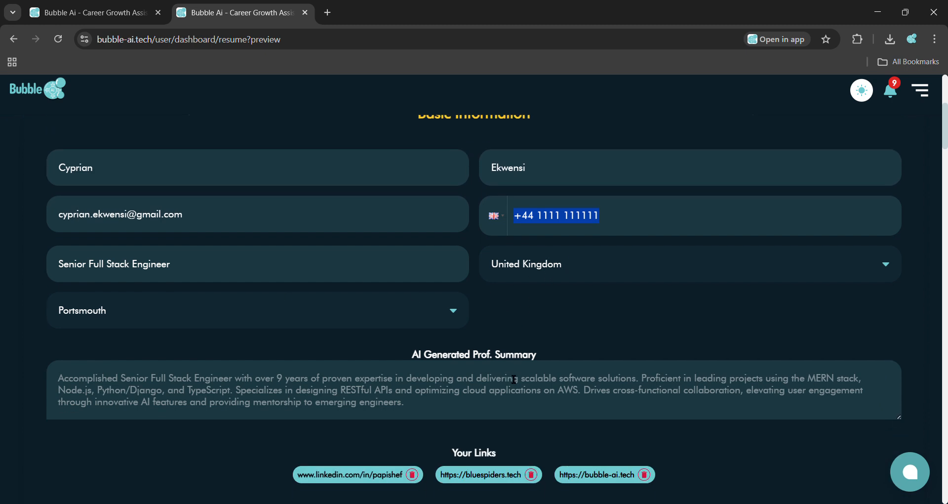
scroll(514, 379, "down", 2)
left_click_drag(420, 332, 72, 309)
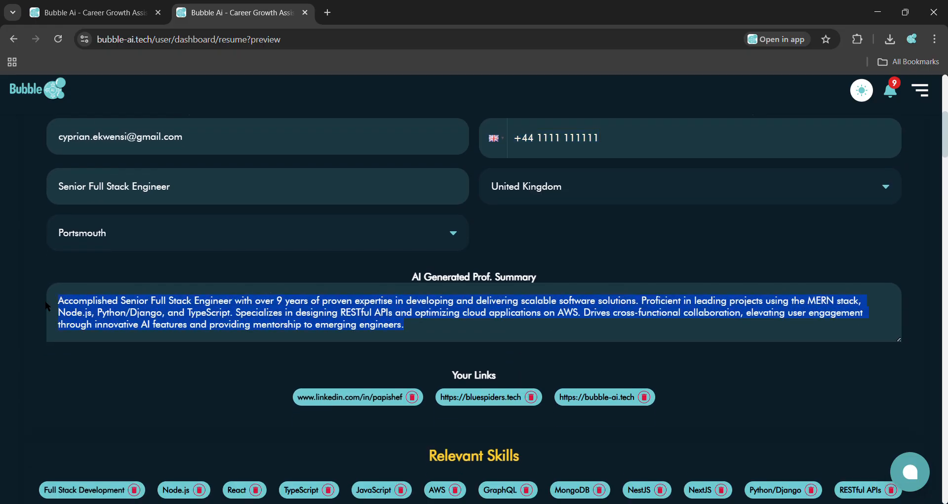
scroll(441, 346, "down", 3)
left_click(559, 304)
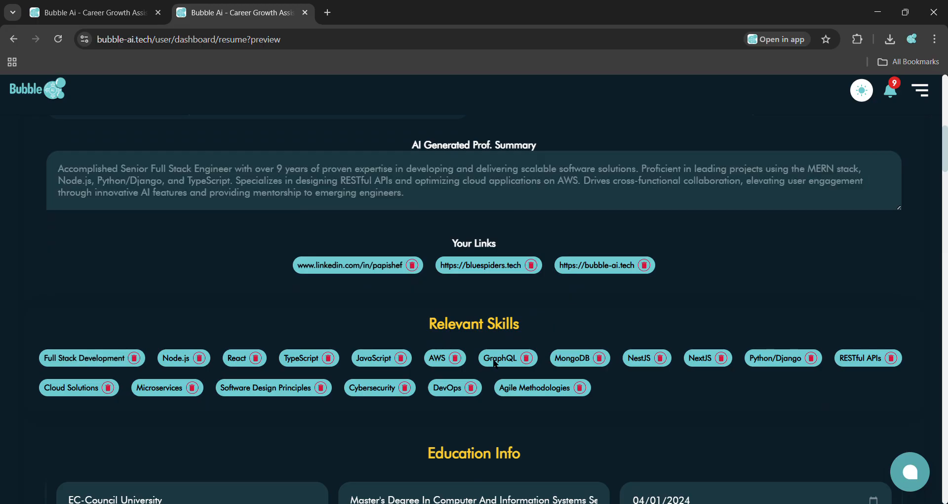
Step: Examine the generated skills, education, work experience, awards, interests and languages sections
scroll(576, 412, "down", 2)
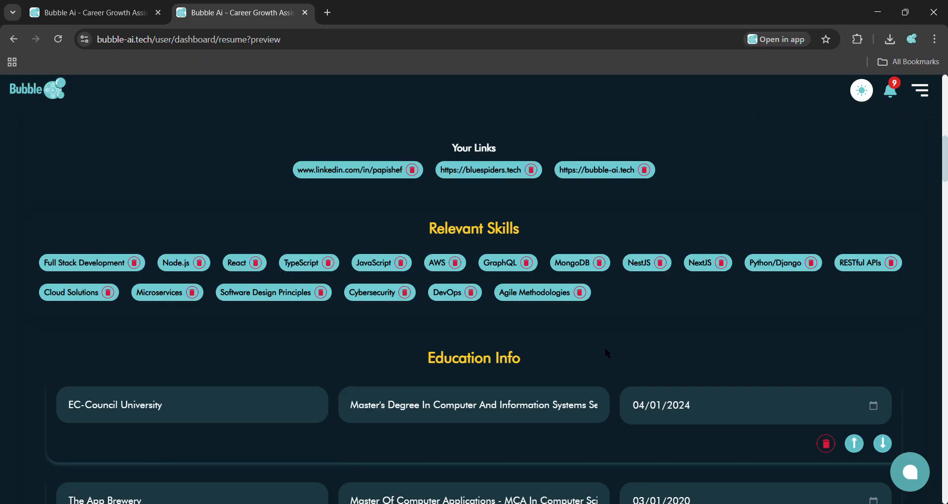
scroll(606, 348, "down", 2)
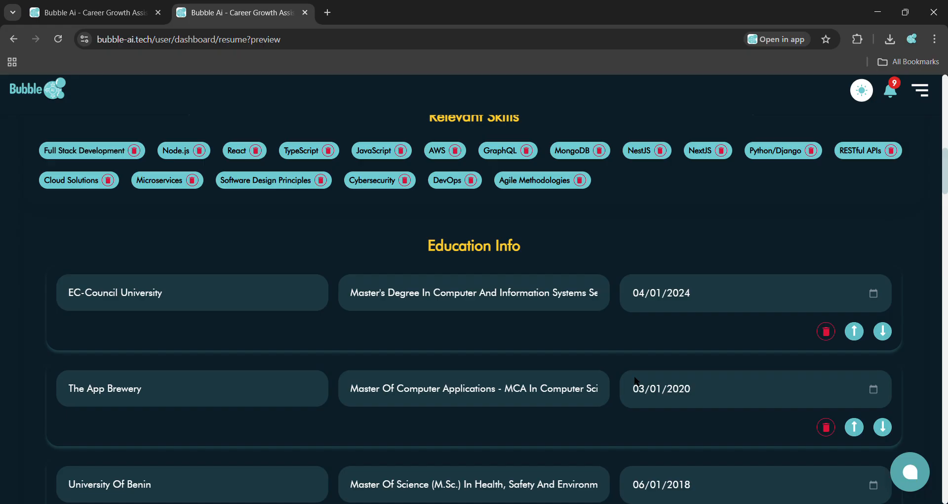
scroll(618, 380, "down", 3)
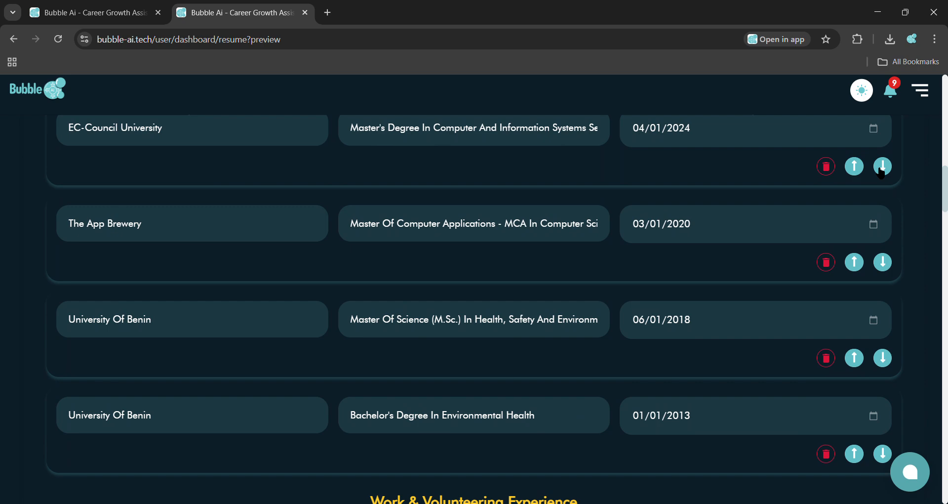
scroll(704, 357, "down", 1)
scroll(704, 357, "down", 9)
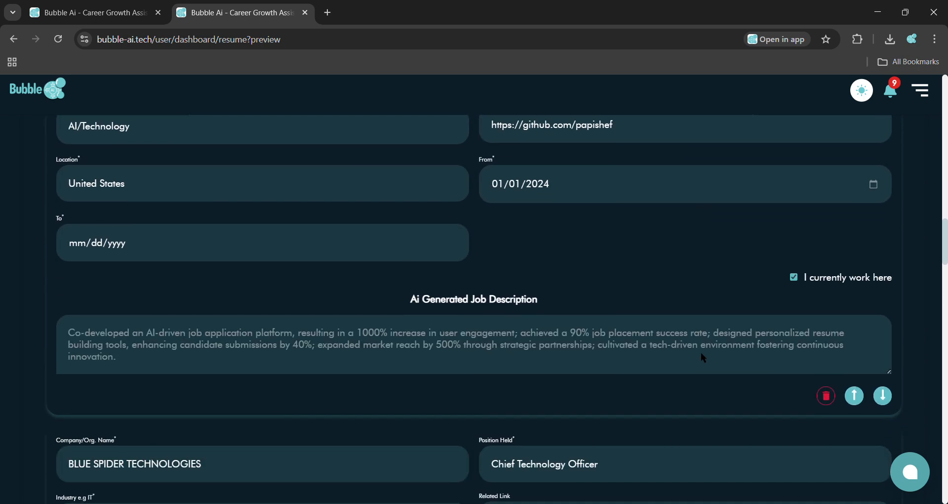
scroll(703, 357, "up", 3)
scroll(560, 375, "down", 2)
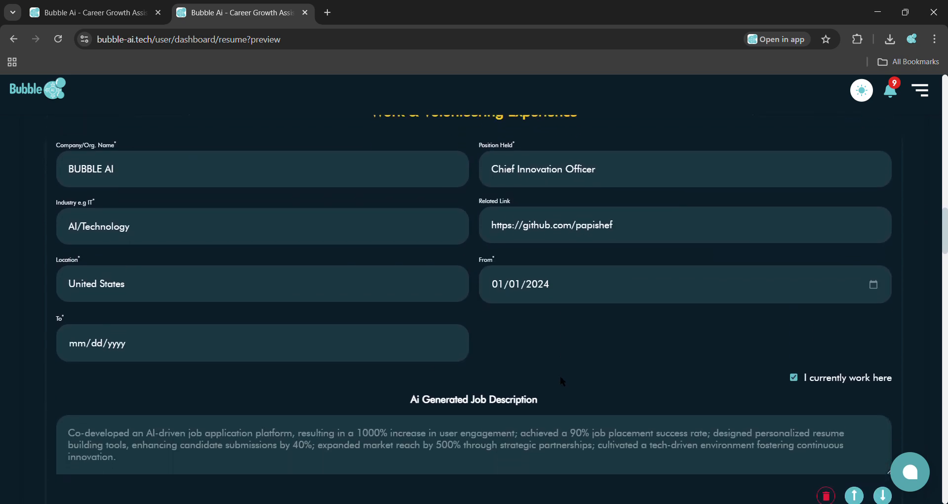
scroll(561, 378, "down", 2)
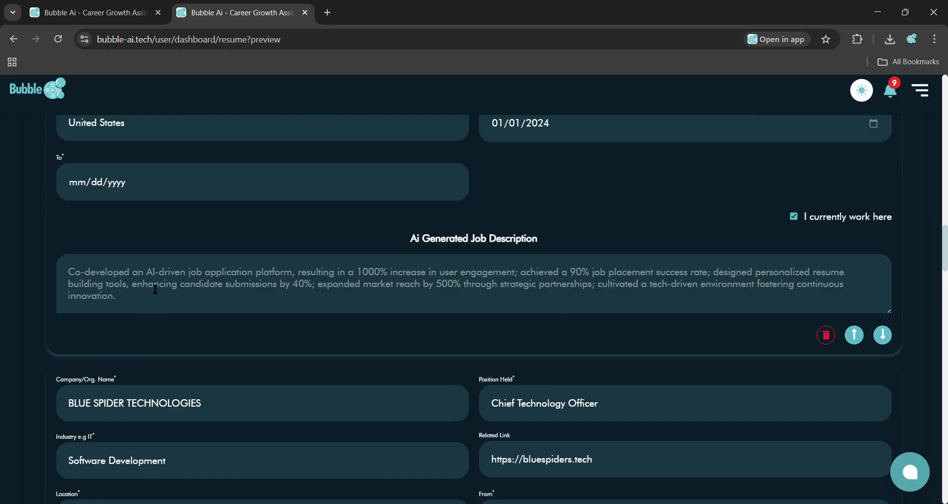
left_click_drag(379, 272, 386, 274)
left_click_drag(592, 278, 586, 277)
scroll(337, 299, "down", 14)
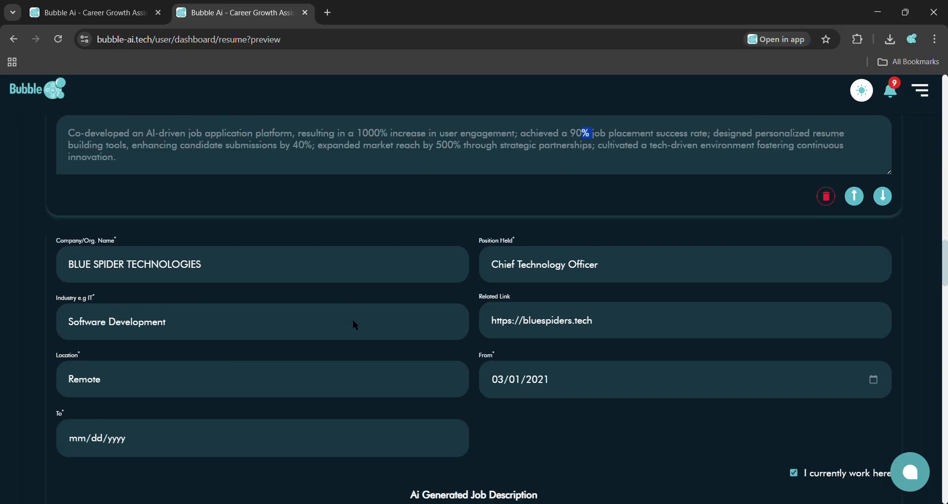
scroll(353, 319, "down", 5)
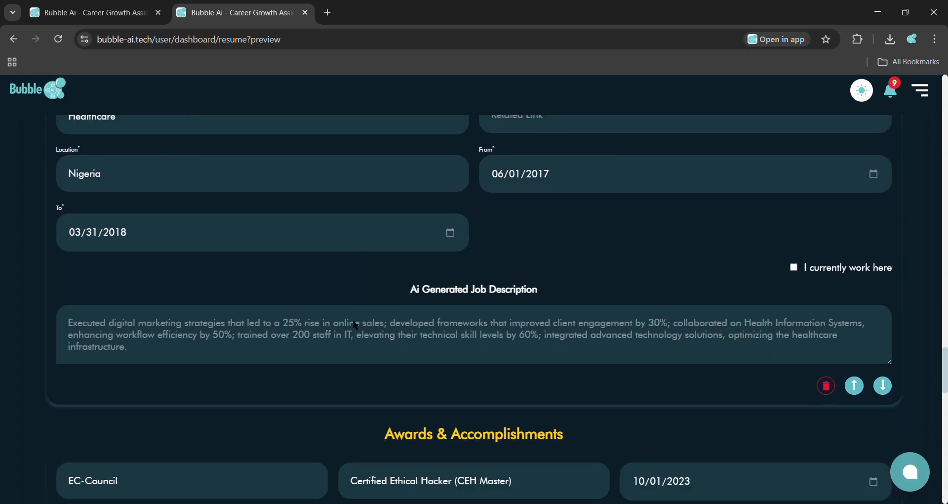
scroll(353, 321, "down", 7)
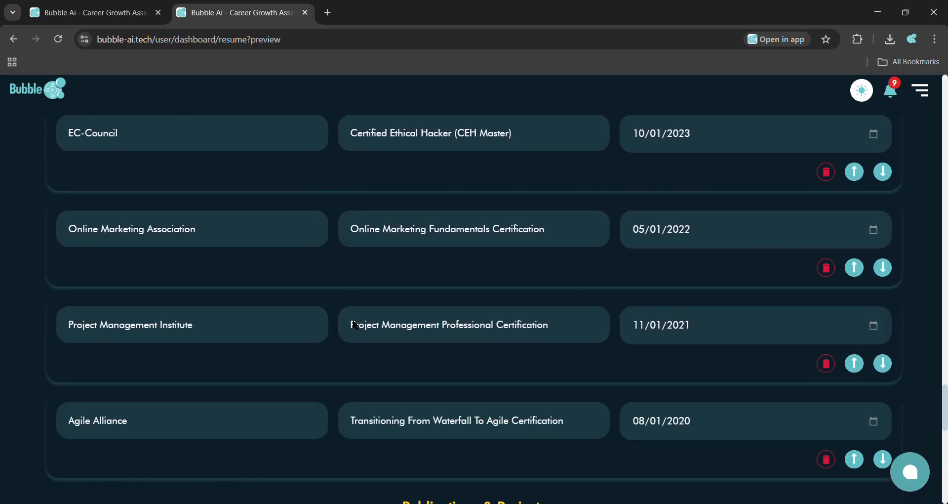
scroll(352, 319, "down", 10)
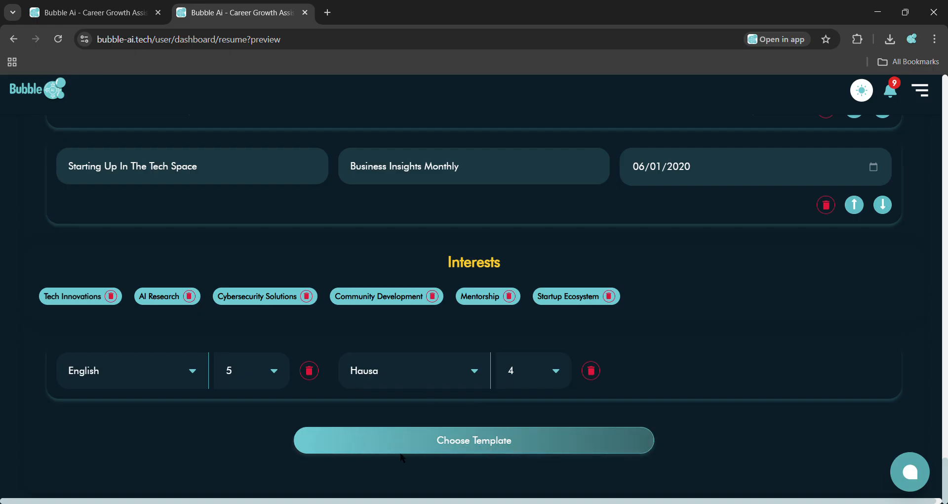
Step: Proceed to template selection and name the resume Test resume
left_click(493, 445)
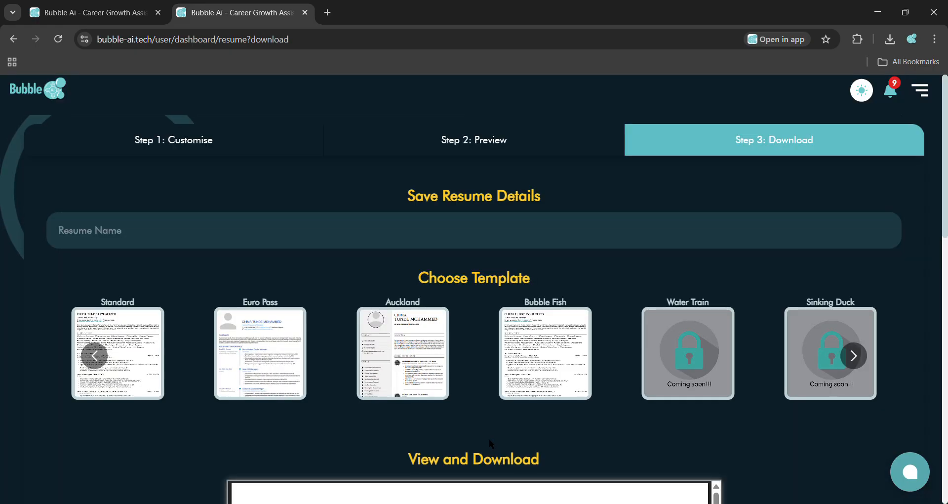
left_click(275, 247)
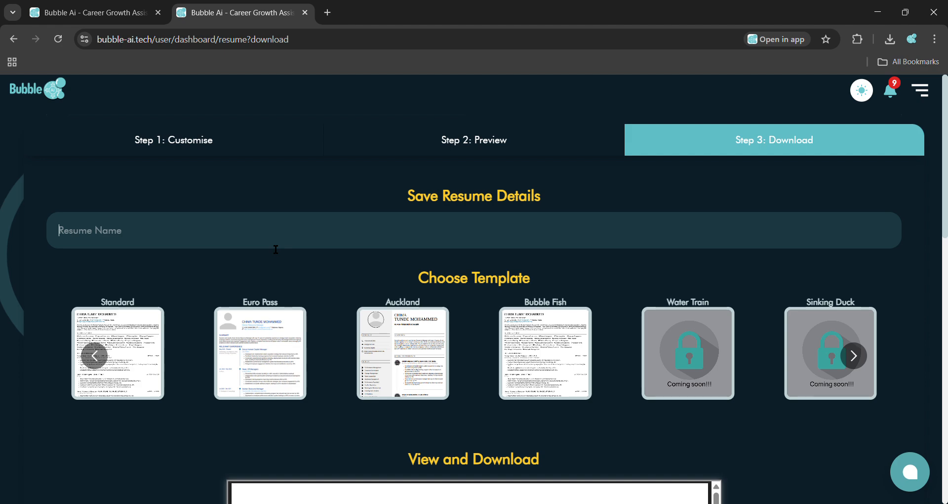
type("Test re")
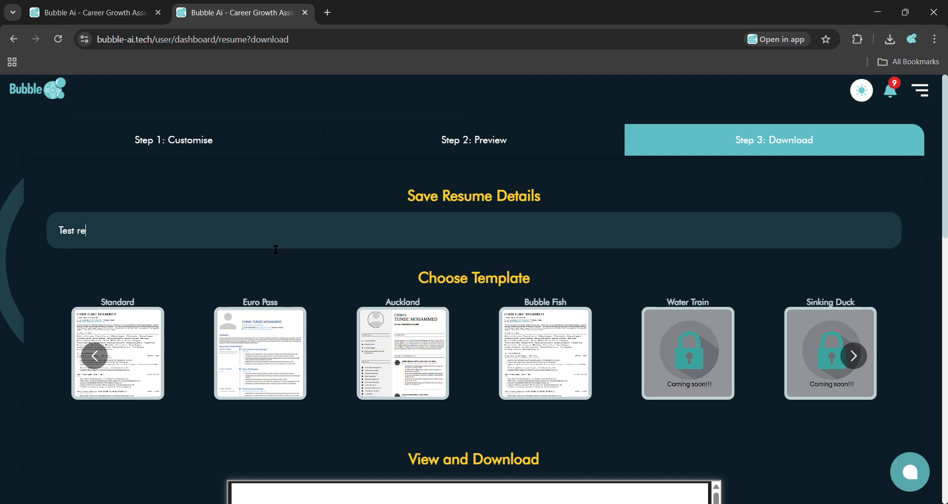
type("sume")
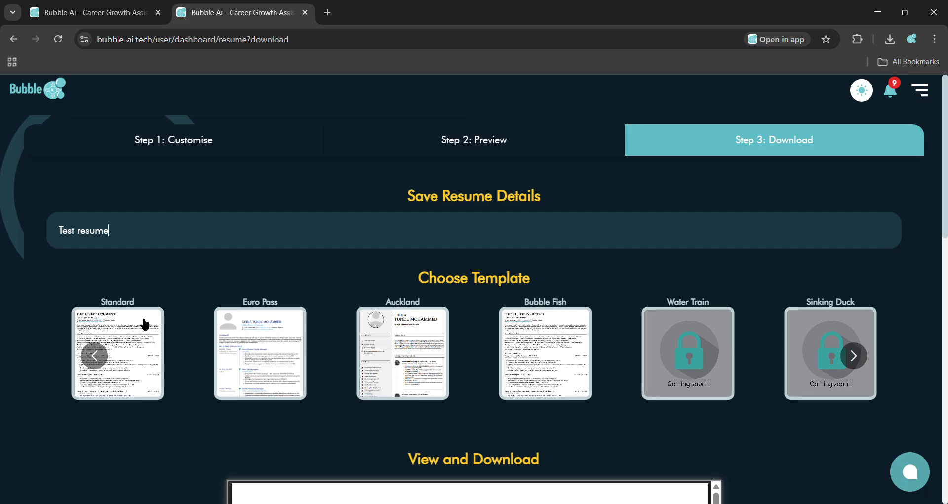
Step: Choose the Standard template to preview the resume
scroll(268, 312, "down", 1)
scroll(268, 312, "down", 2)
scroll(268, 312, "down", 1)
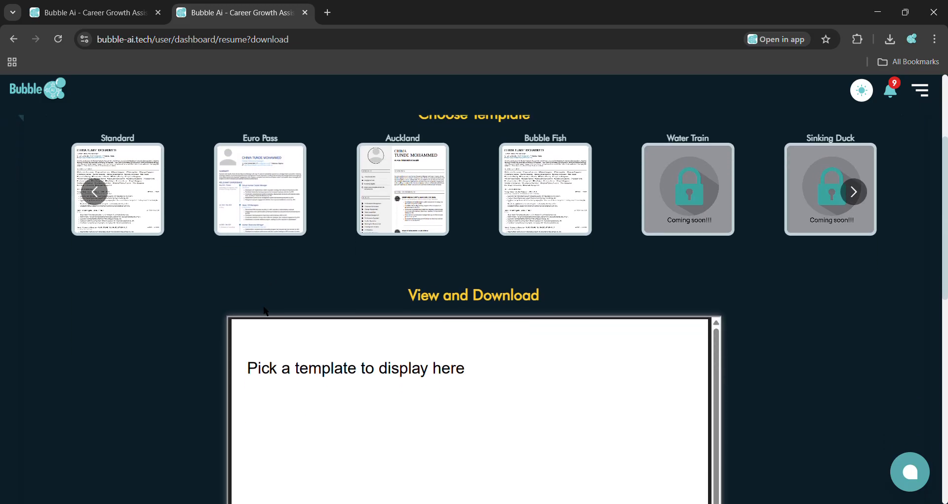
left_click(145, 189)
scroll(150, 301, "down", 2)
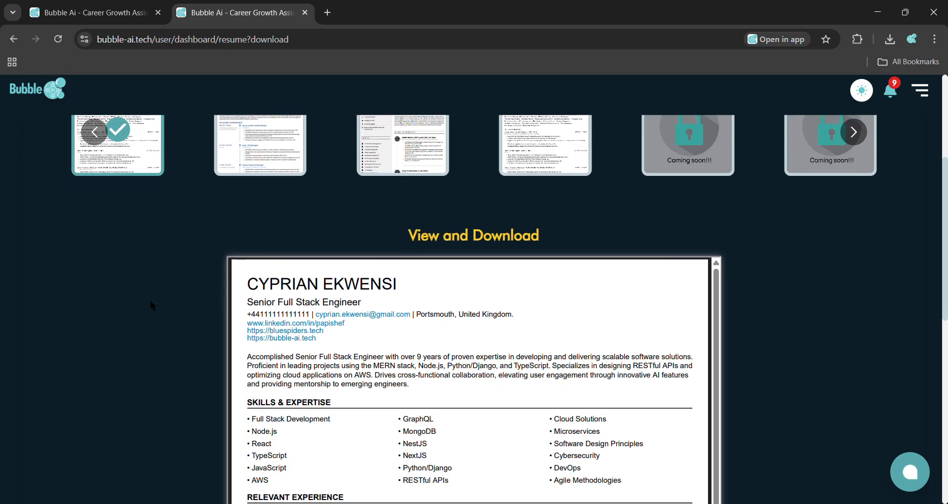
Step: Preview the resume with the Euro Pass template
scroll(150, 301, "up", 1)
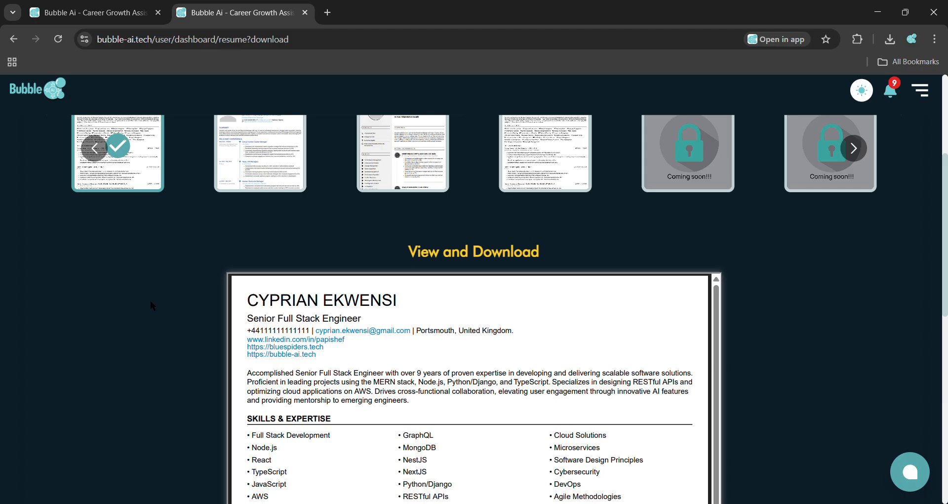
scroll(150, 300, "up", 1)
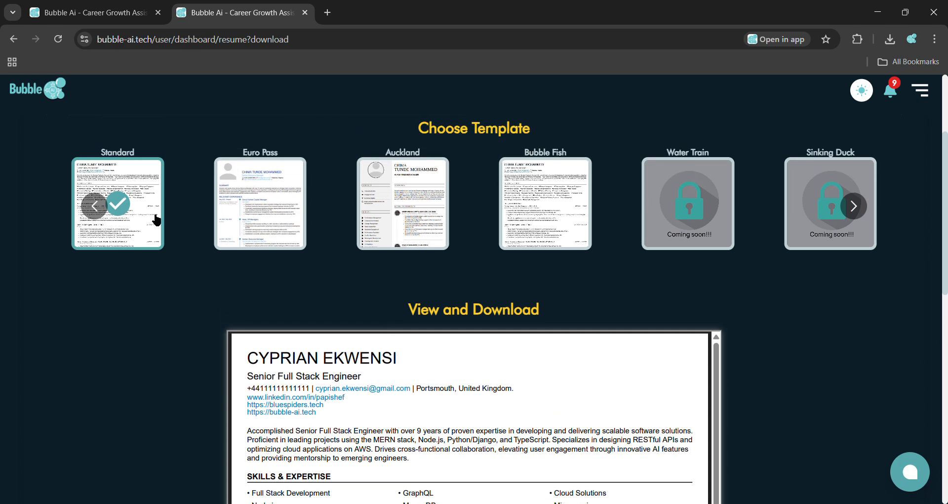
left_click(276, 204)
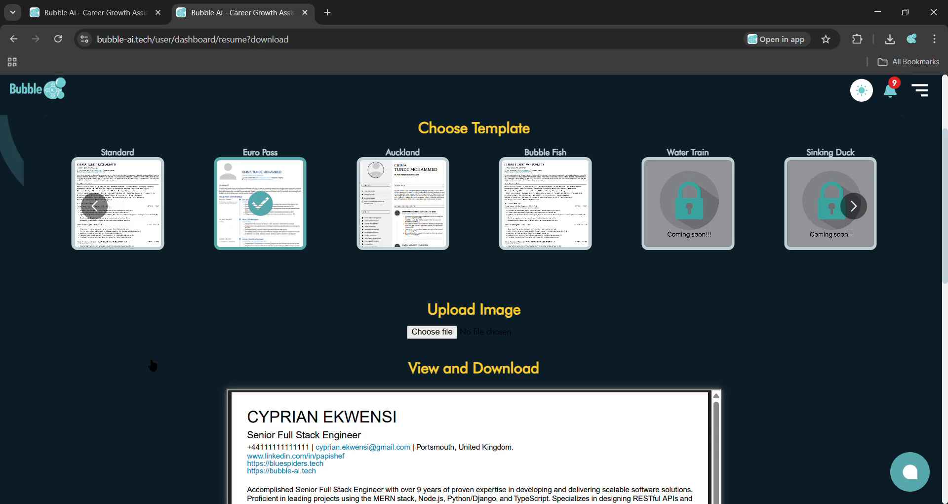
scroll(135, 426, "down", 3)
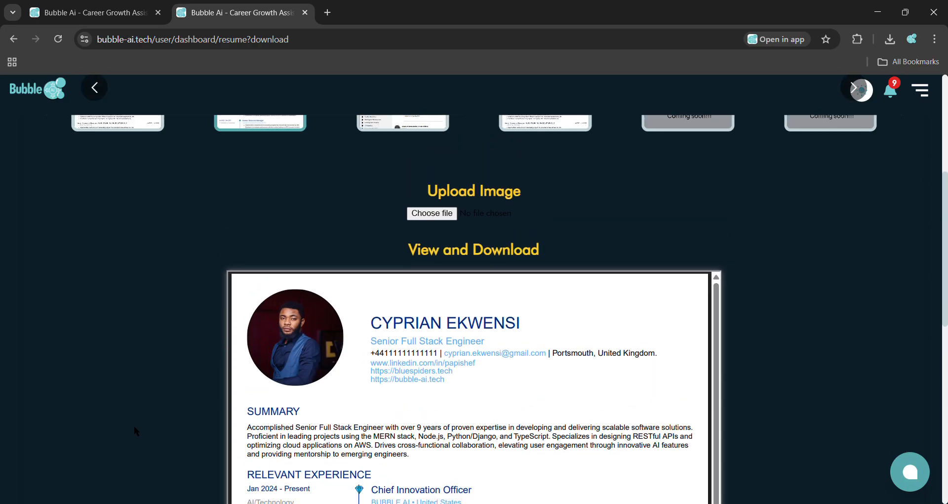
scroll(134, 425, "up", 2)
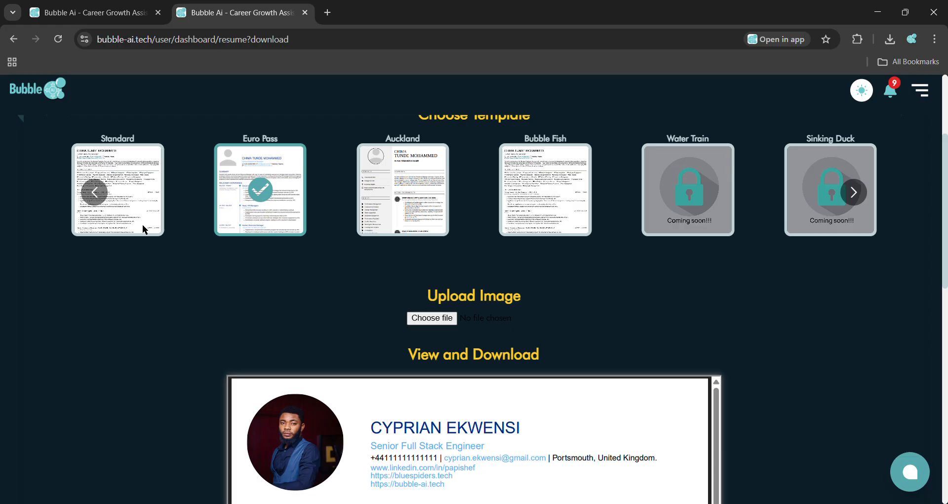
Step: Preview the resume with the Auckland and Bubble Fish templates
left_click(387, 190)
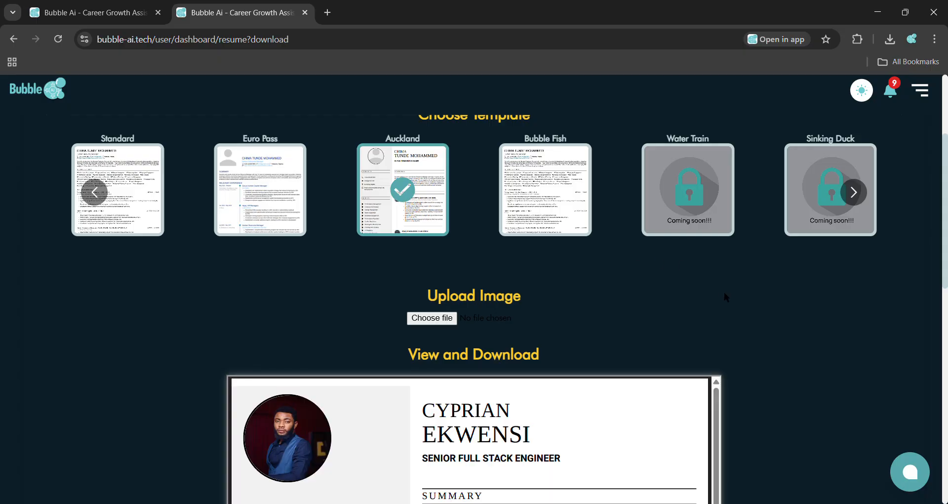
scroll(724, 292, "down", 2)
scroll(724, 292, "up", 2)
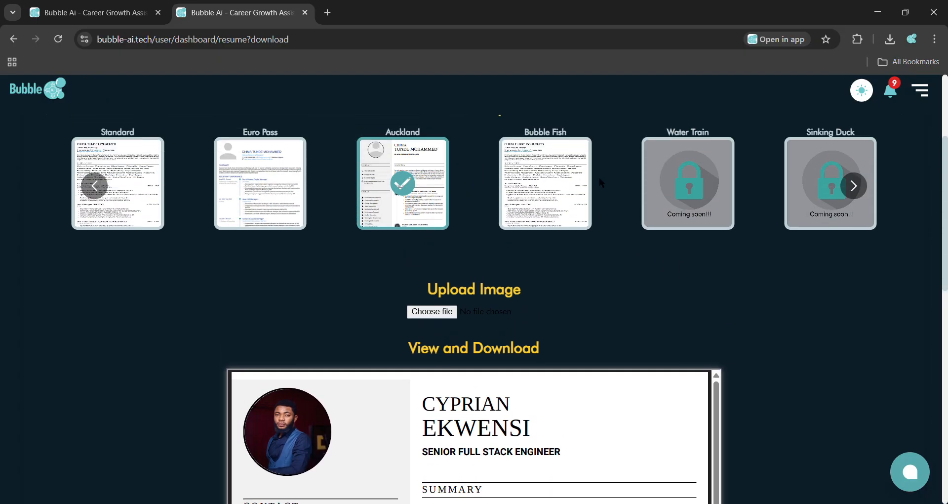
left_click(569, 170)
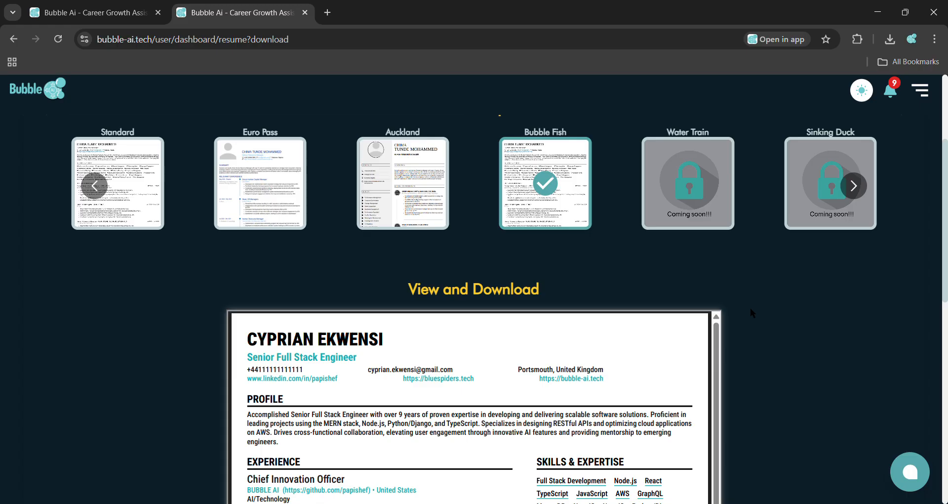
Step: Reselect the Standard template and scroll through the resume preview to its end
scroll(751, 312, "up", 1)
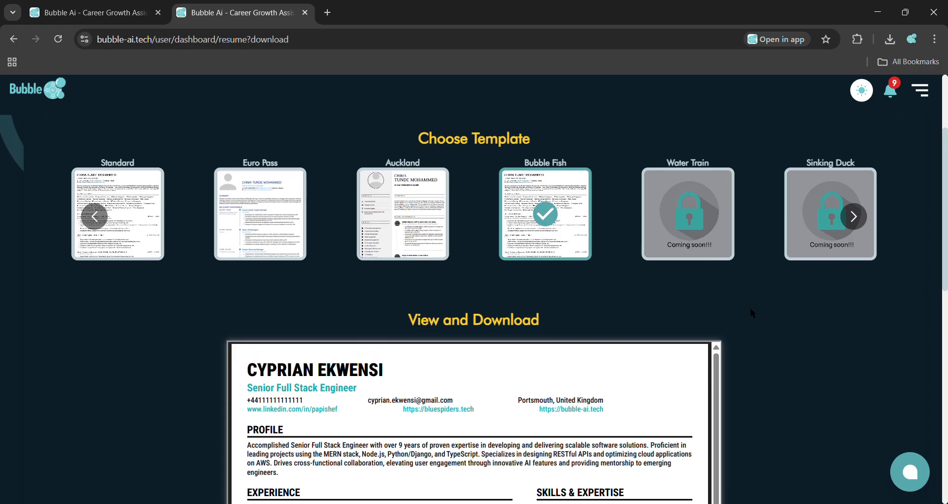
left_click(119, 222)
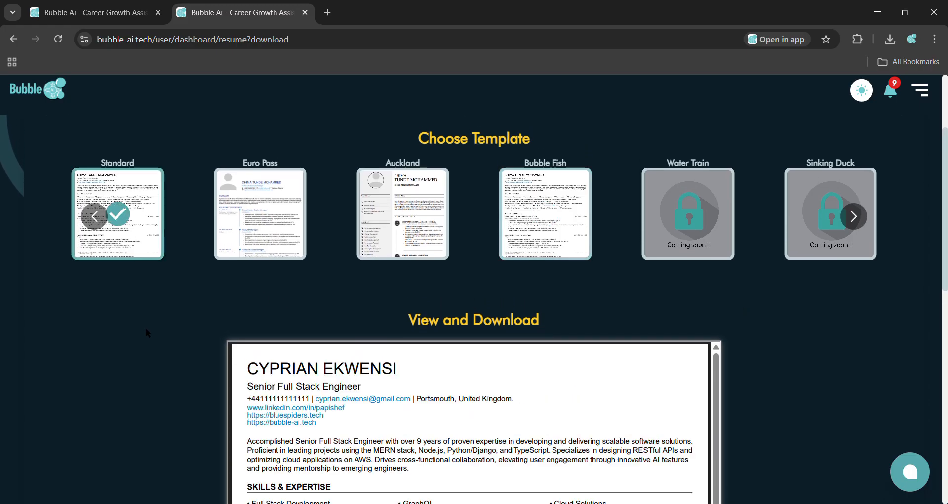
scroll(147, 361, "down", 8)
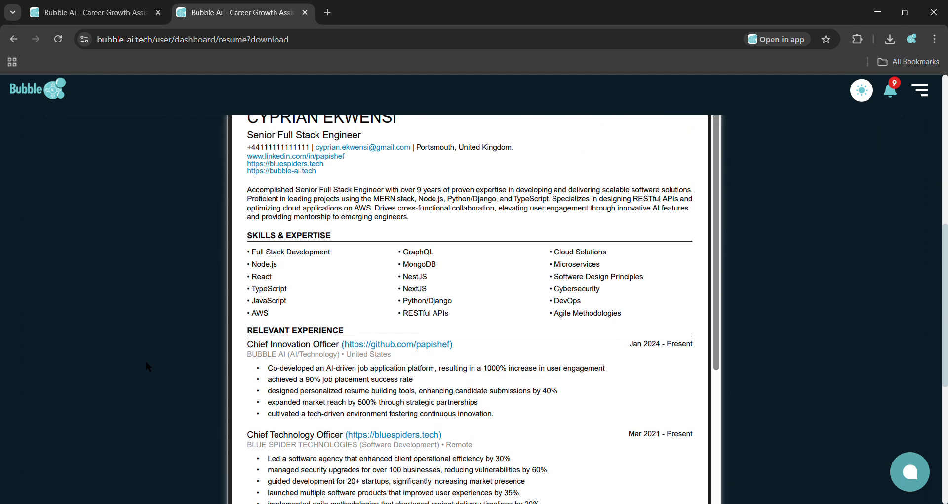
scroll(409, 349, "down", 3)
scroll(409, 348, "down", 8)
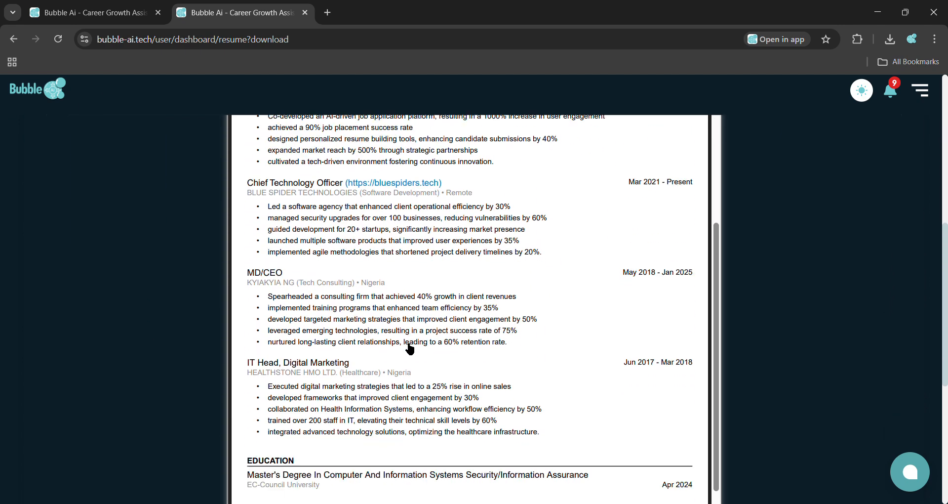
scroll(550, 299, "down", 7)
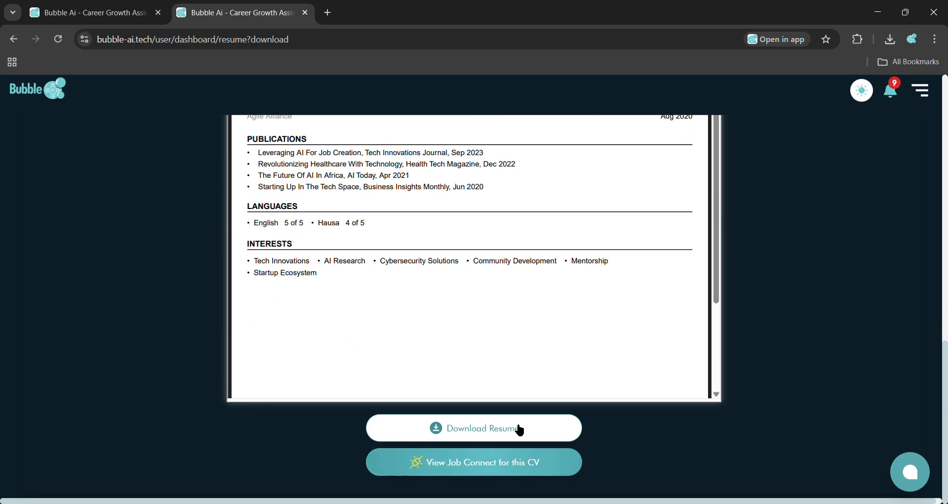
Step: Download the resume, confirming the irreversible action
left_click(516, 428)
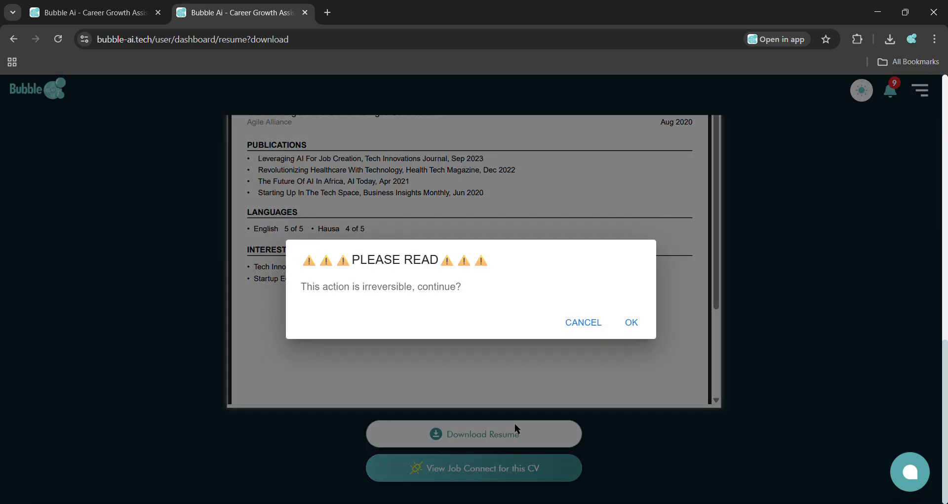
left_click(631, 322)
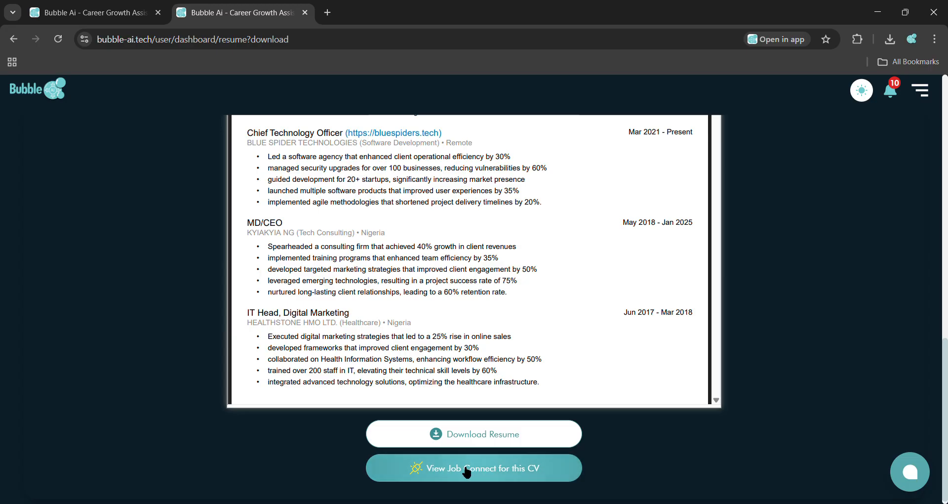
Step: Open Job Connect for this CV and dismiss the Bubble Points reward popup
left_click(513, 472)
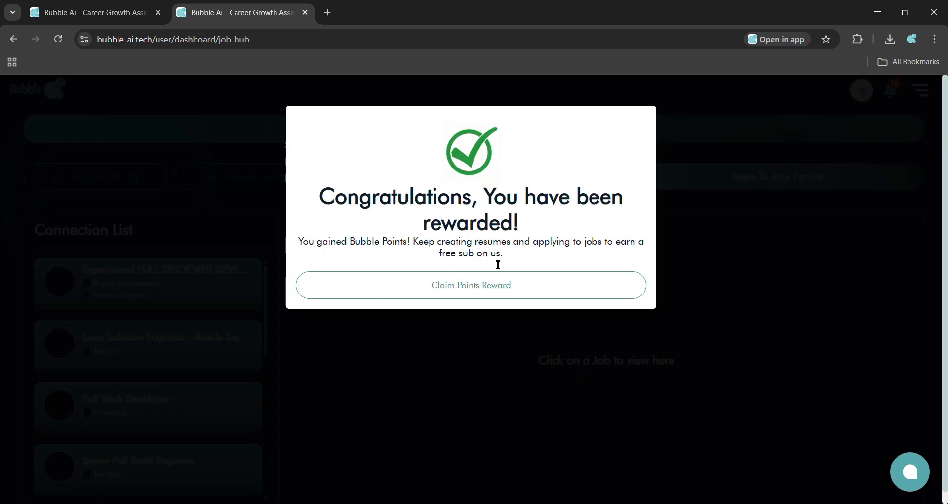
double_click(407, 204)
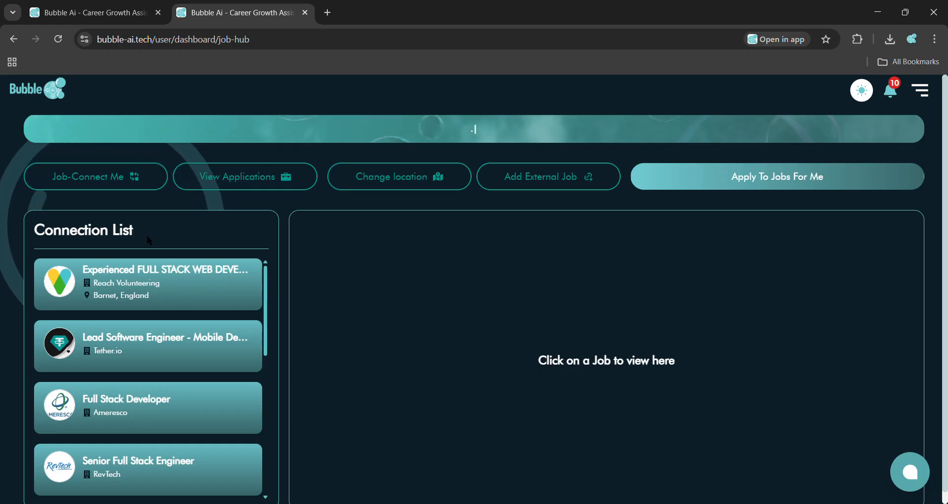
left_click_drag(141, 230, 36, 230)
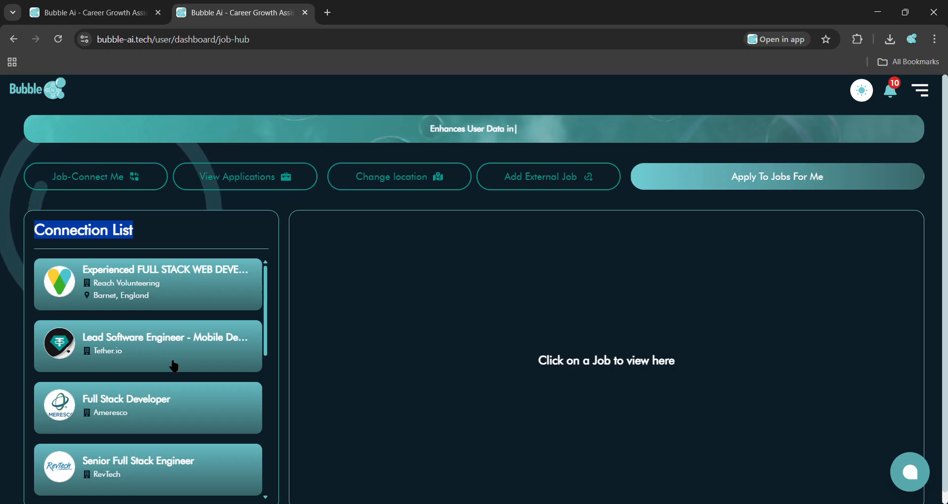
scroll(218, 369, "down", 2)
scroll(218, 369, "up", 2)
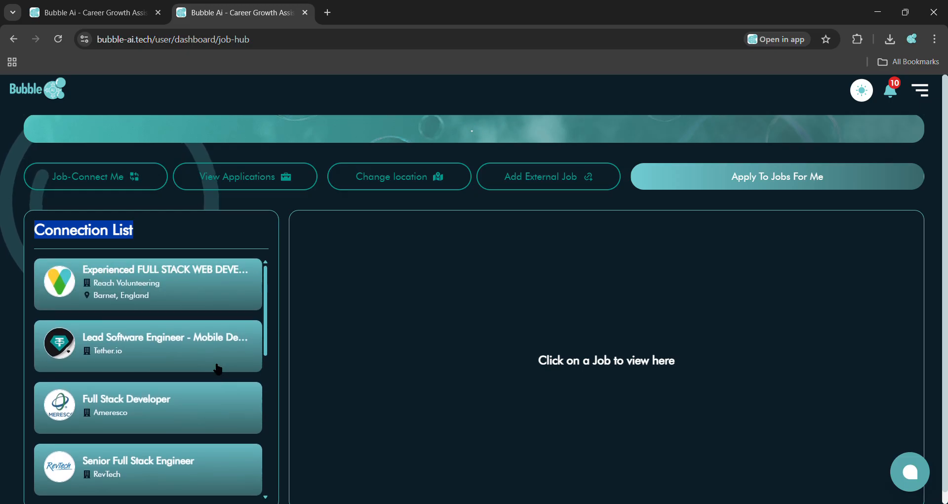
Step: Open the first two jobs in the connection list to view their job information and match scores
left_click(163, 297)
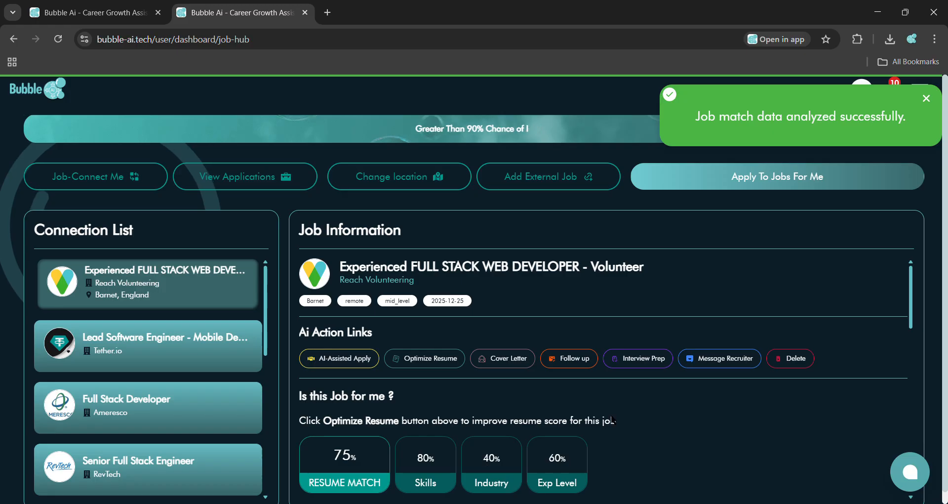
left_click(148, 355)
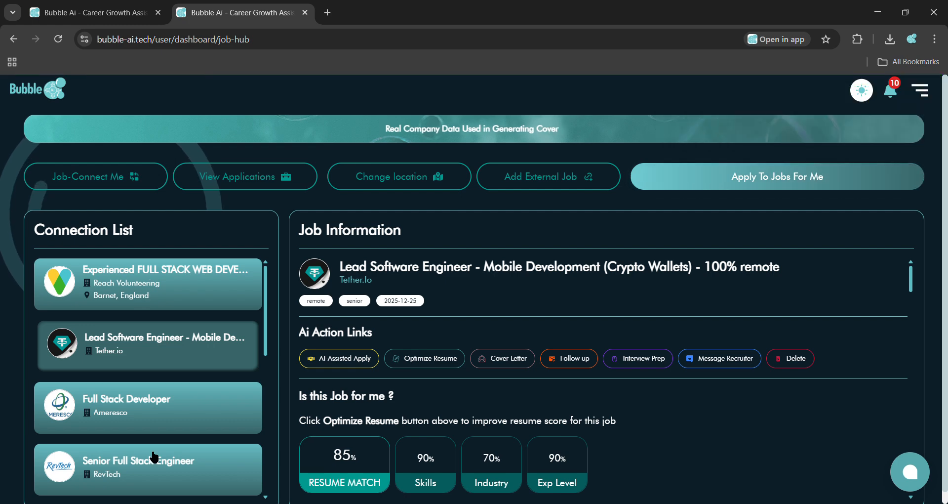
Step: Open the Apply To Jobs For Me options and choose to select jobs to auto-apply manually
left_click(740, 184)
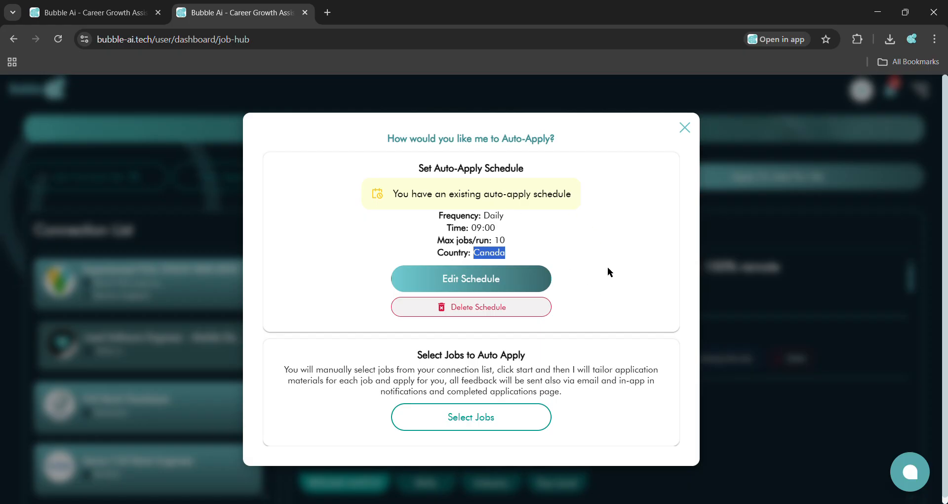
scroll(522, 391, "down", 1)
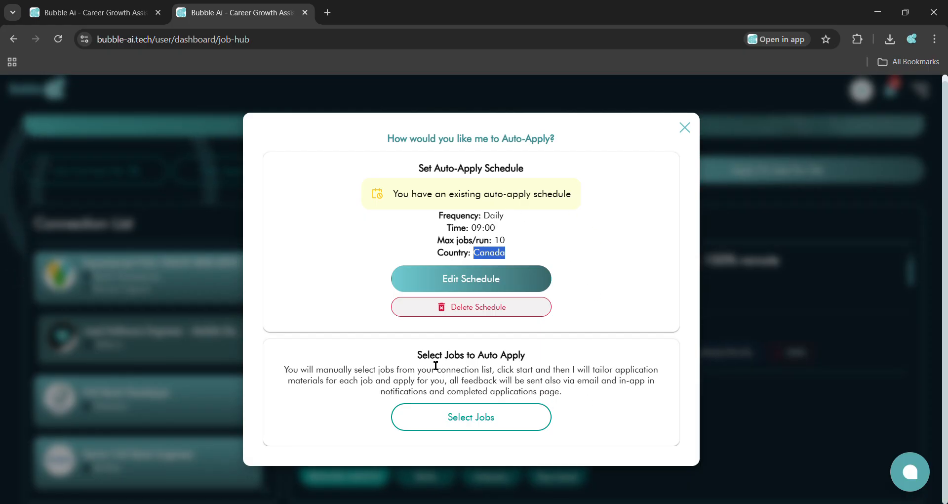
left_click(449, 419)
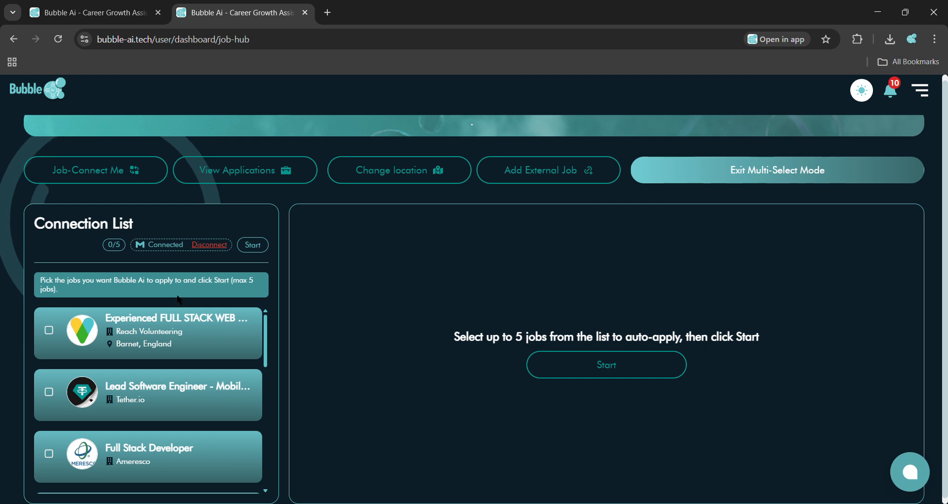
Step: Tick five jobs in the connection list and start auto-applying to them
left_click(177, 344)
left_click(173, 395)
scroll(170, 396, "down", 1)
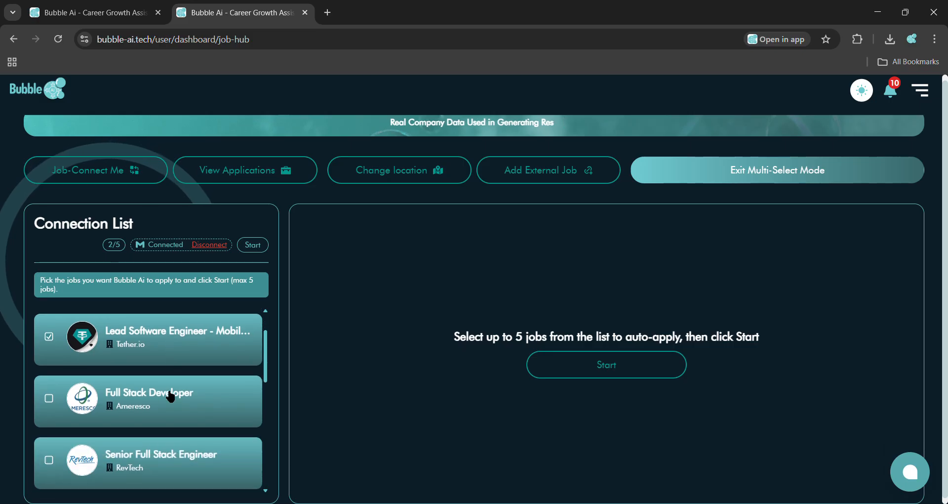
left_click(171, 397)
left_click(159, 454)
scroll(157, 454, "down", 1)
left_click(157, 455)
scroll(157, 455, "down", 1)
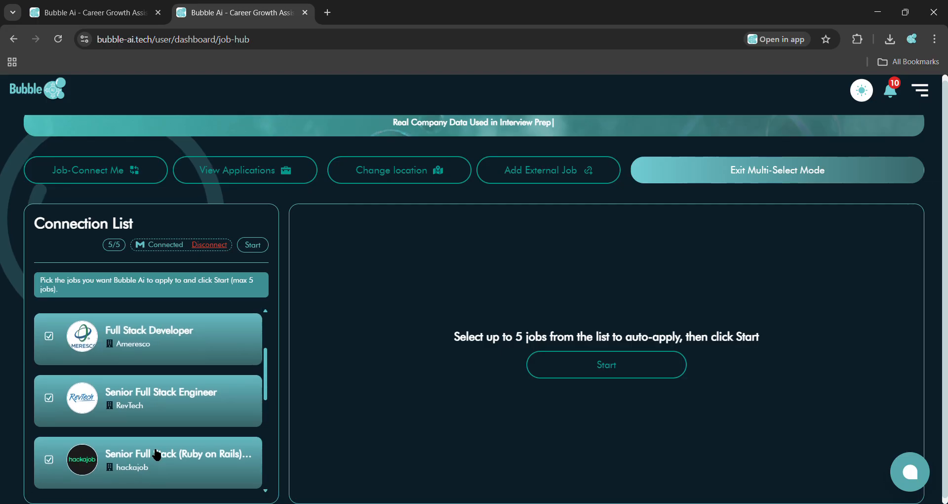
scroll(157, 454, "up", 1)
left_click(597, 377)
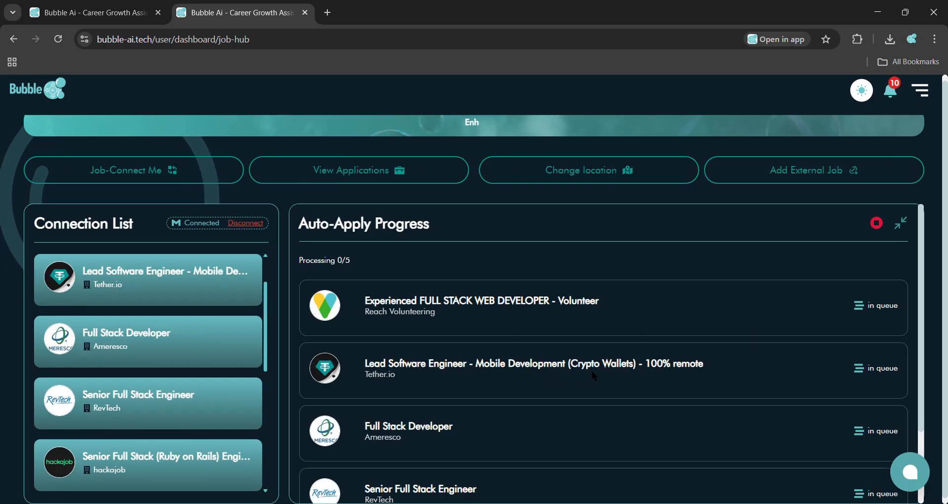